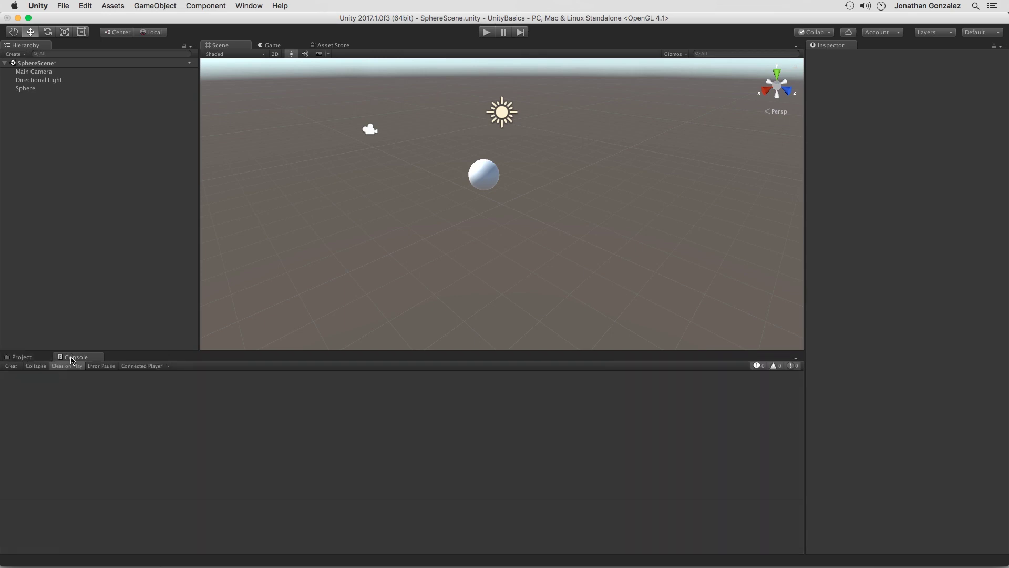
Step: Show the project assets and examine the Hierarchy's tab options and the object types it can create
left_click(25, 357)
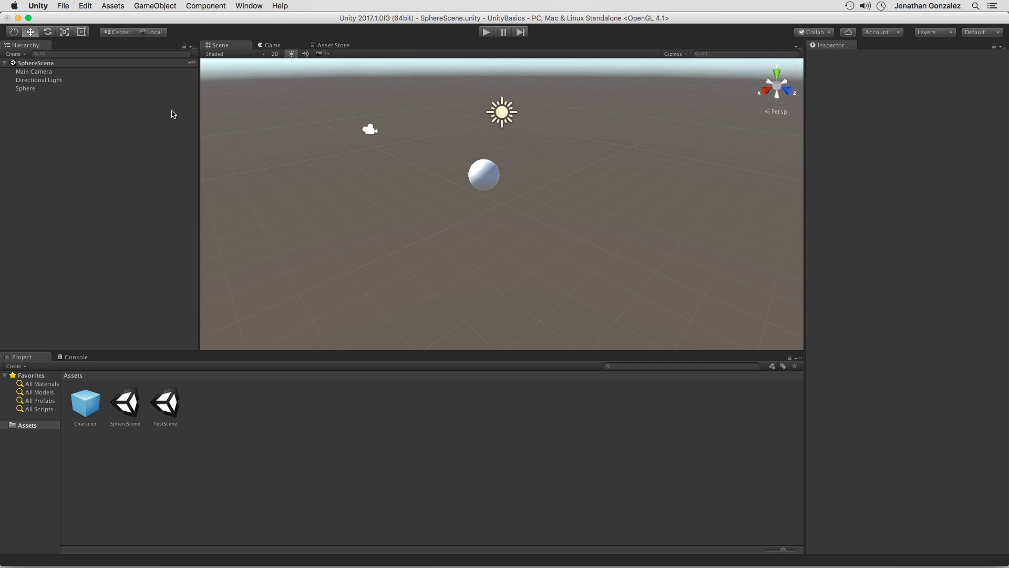
left_click(193, 47)
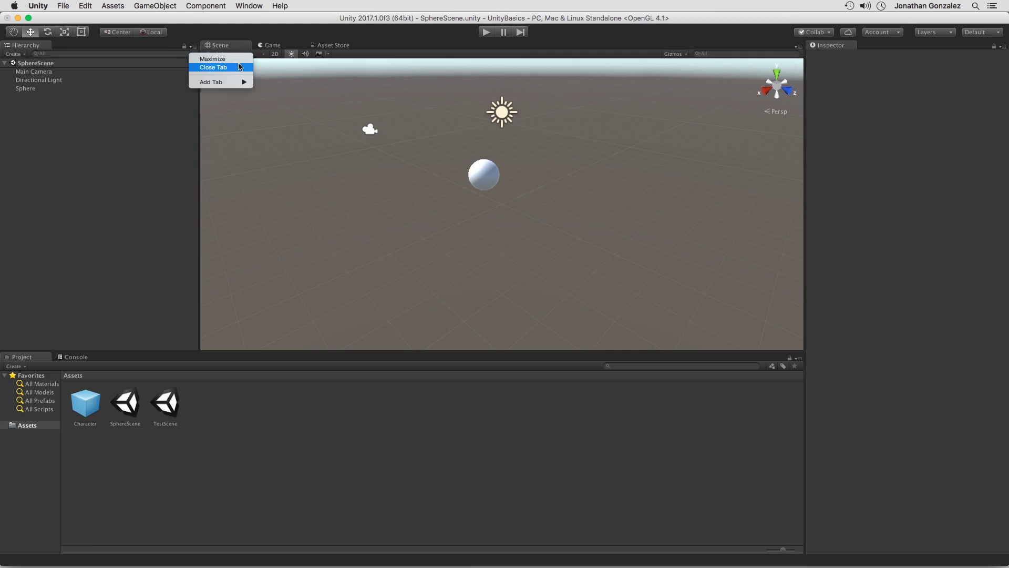
mouse_move(222, 84)
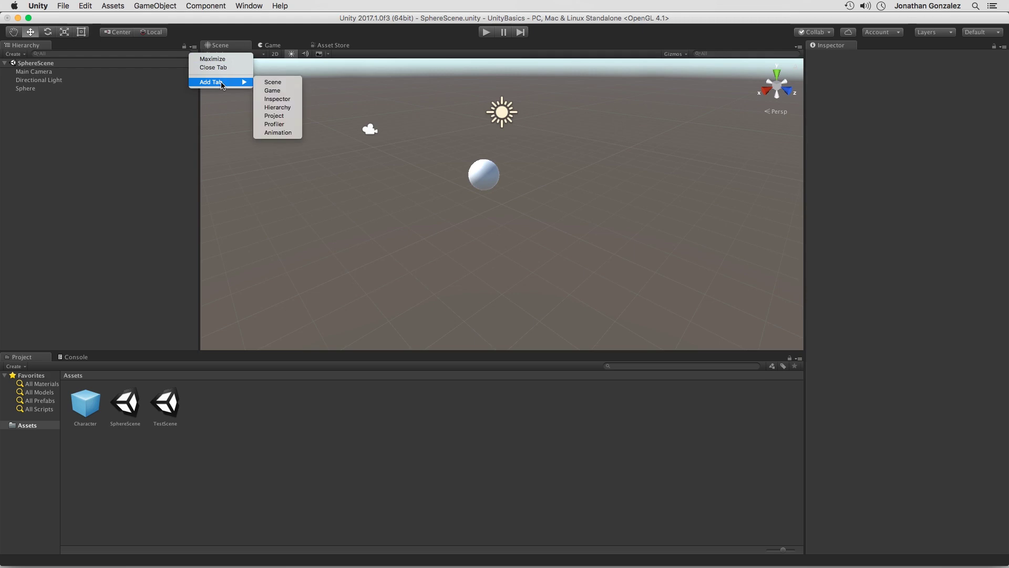
left_click(136, 121)
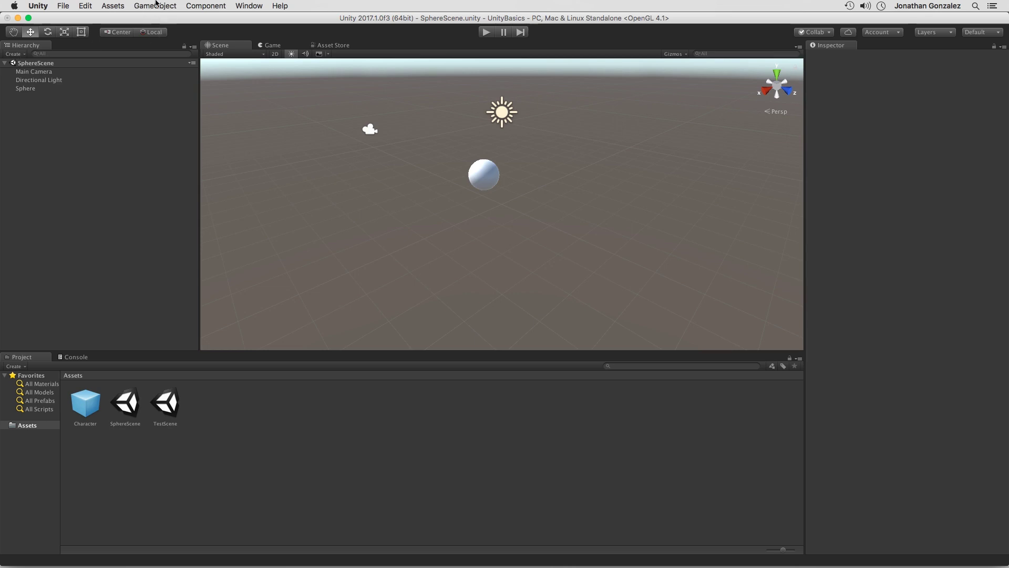
left_click(23, 55)
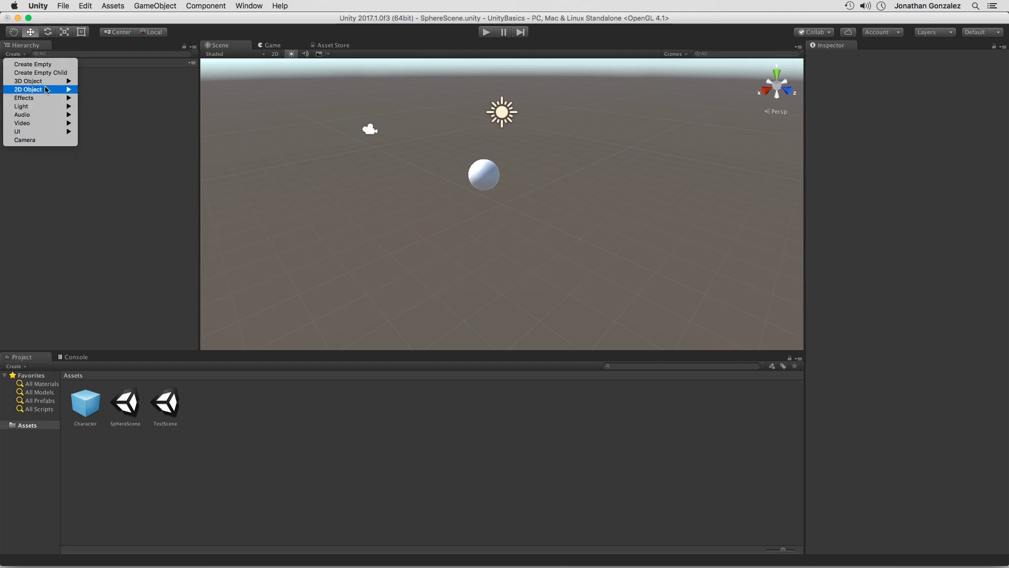
mouse_move(46, 82)
left_click(77, 253)
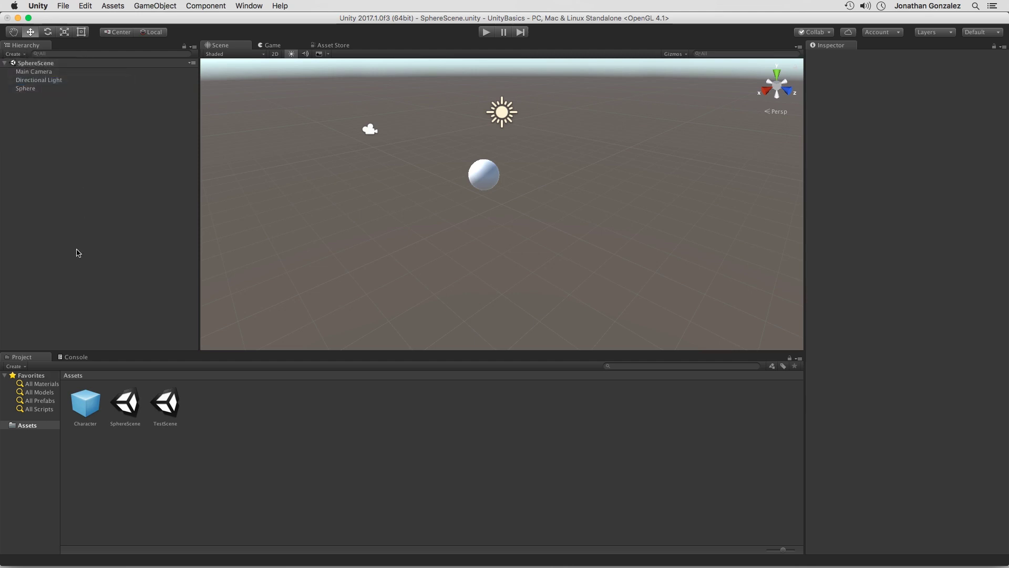
right_click(55, 159)
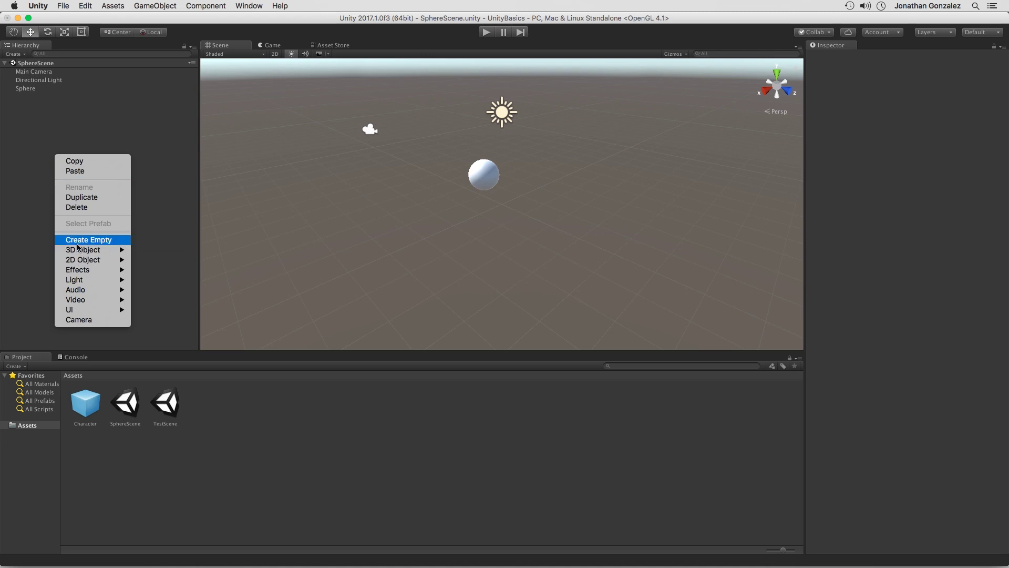
mouse_move(82, 298)
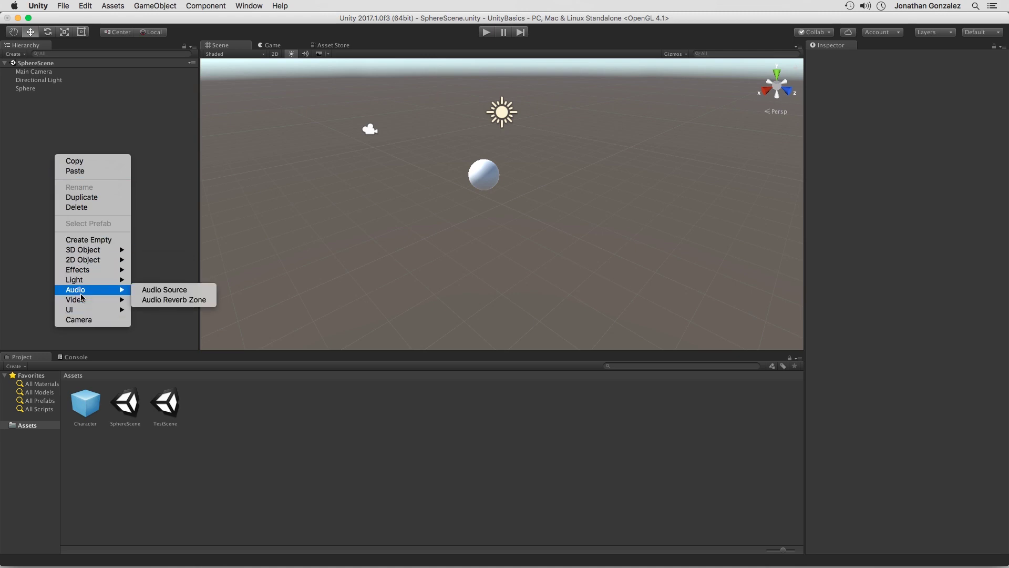
left_click(151, 176)
Step: Search the Hierarchy for "Sphere", and clear the search to restore the full object list
left_click(36, 54)
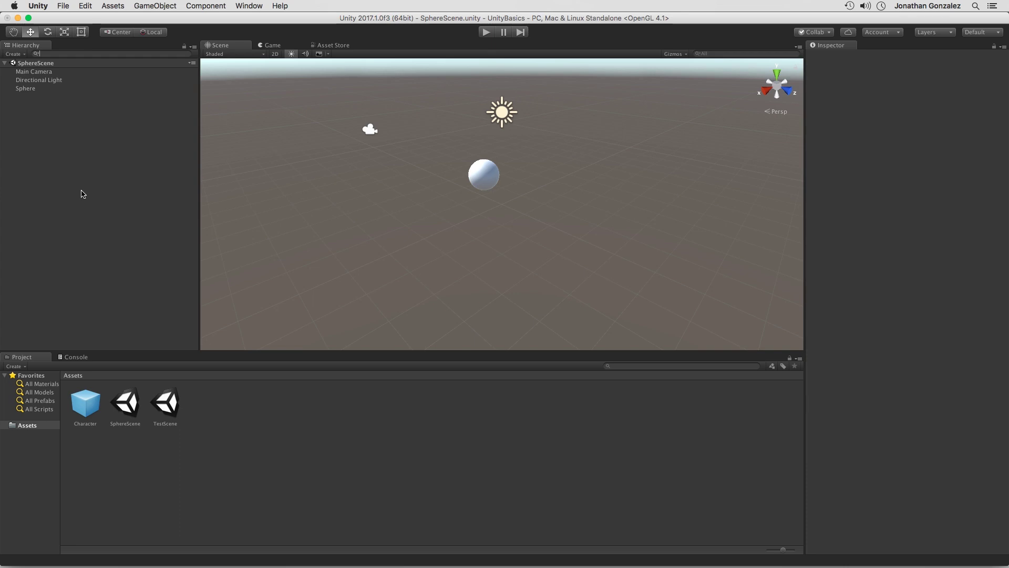
type("Sphere")
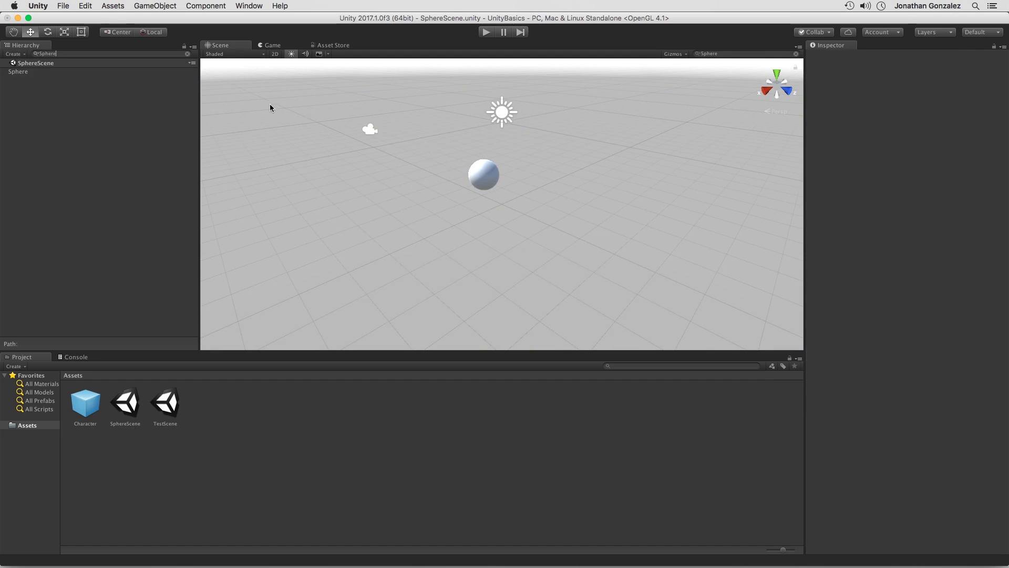
left_click(187, 54)
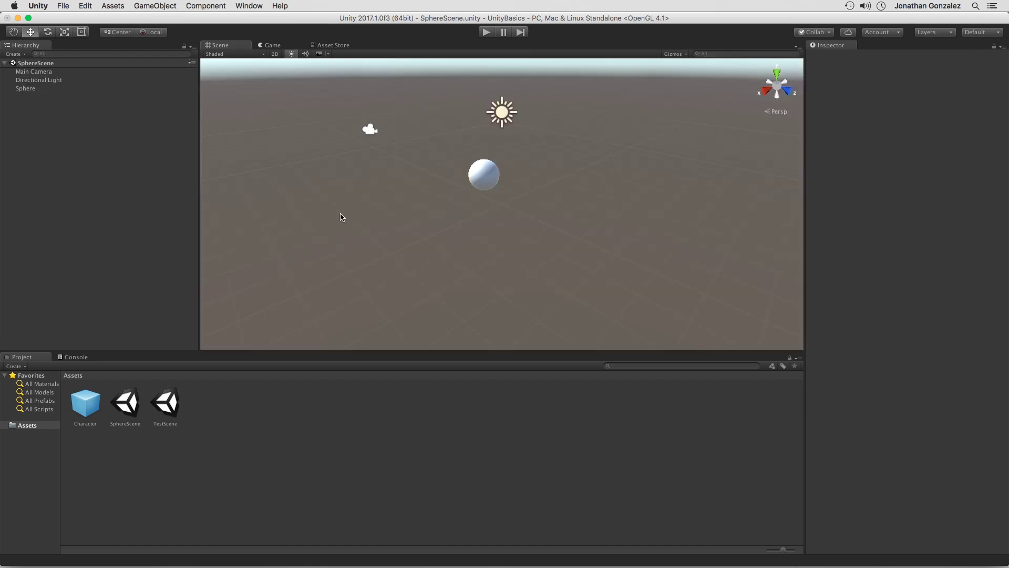
Step: Inspect the properties of the Main Camera, Directional Light and Sphere in SphereScene
left_click(41, 73)
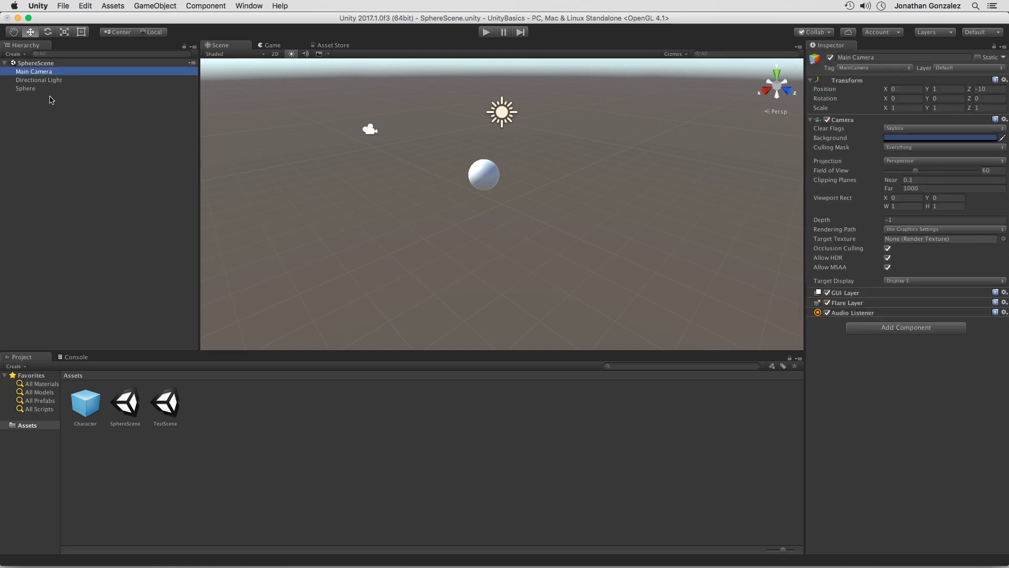
left_click(47, 80)
left_click(27, 89)
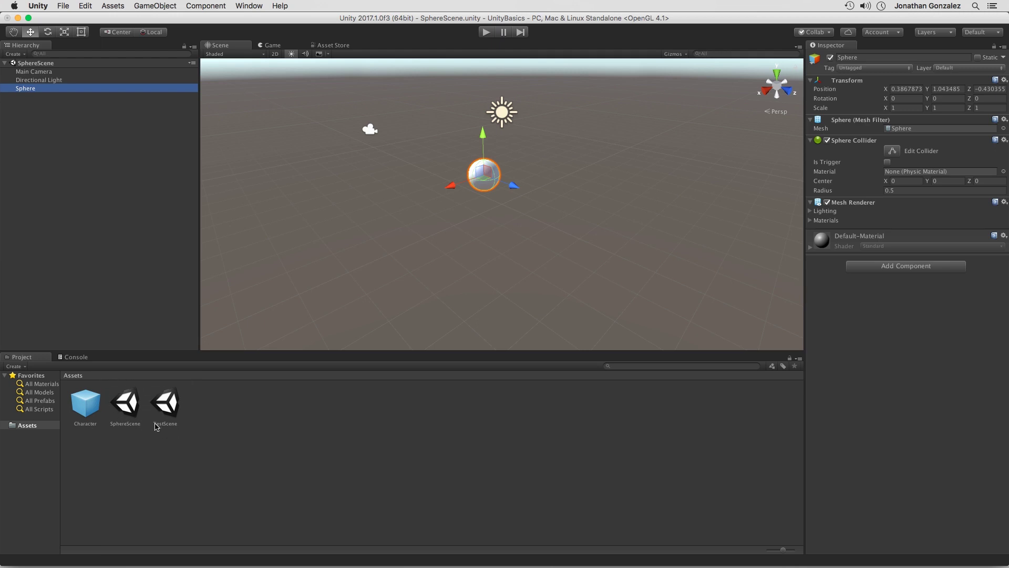
Step: Add TestScene to the Hierarchy alongside SphereScene, and unload SphereScene
left_click_drag(173, 409, 115, 199)
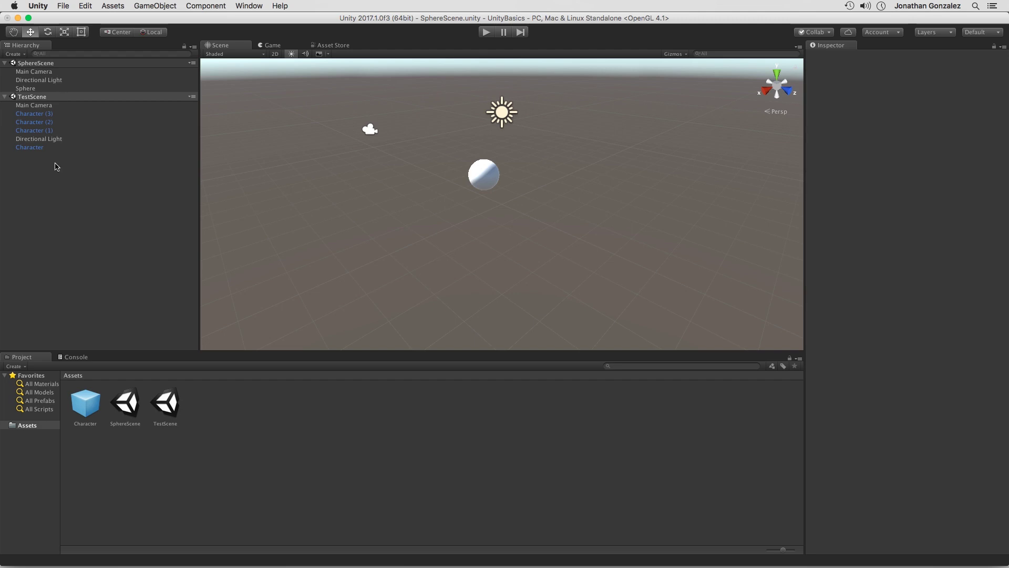
left_click(192, 63)
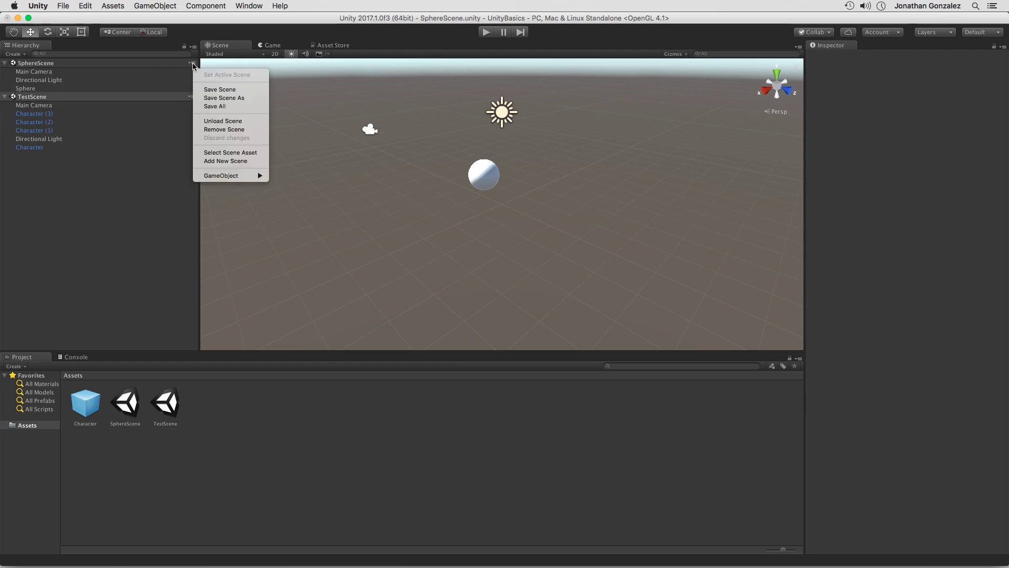
left_click(235, 122)
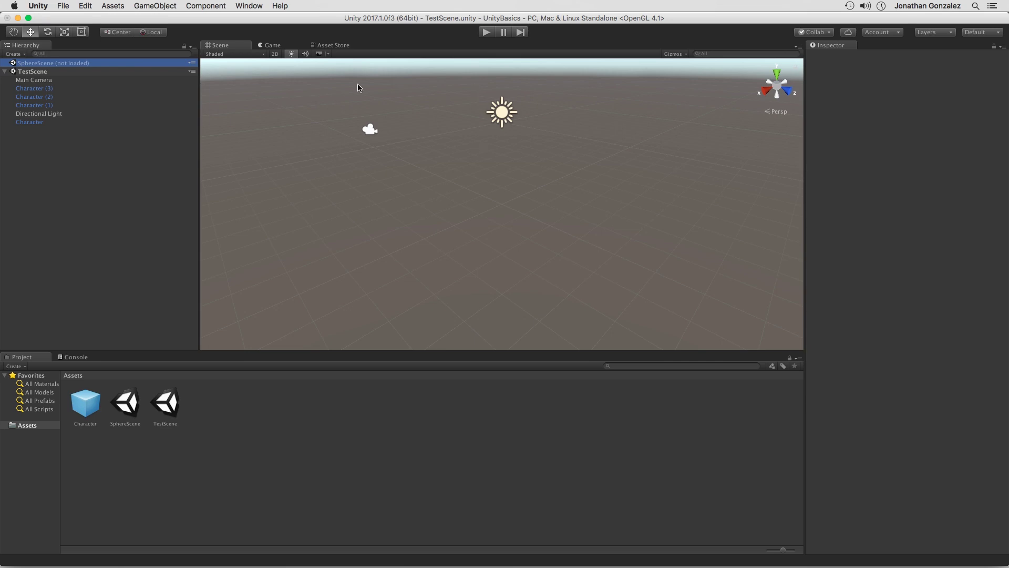
Step: Inspect the Character (2) and Directional Light objects in TestScene
left_click(52, 97)
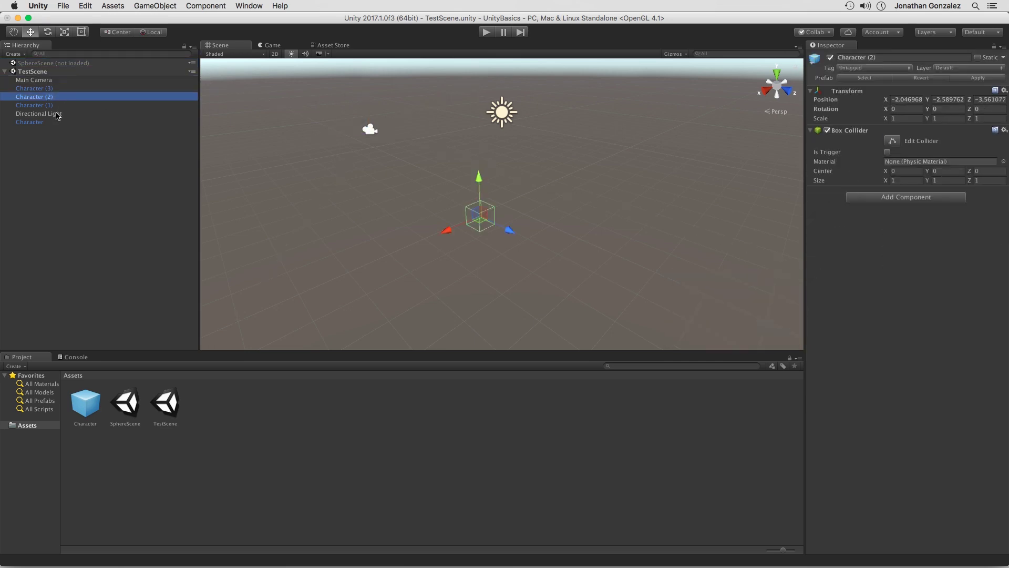
left_click(56, 115)
left_click(54, 98)
Step: Load SphereScene again and remove TestScene from the Hierarchy
left_click(193, 63)
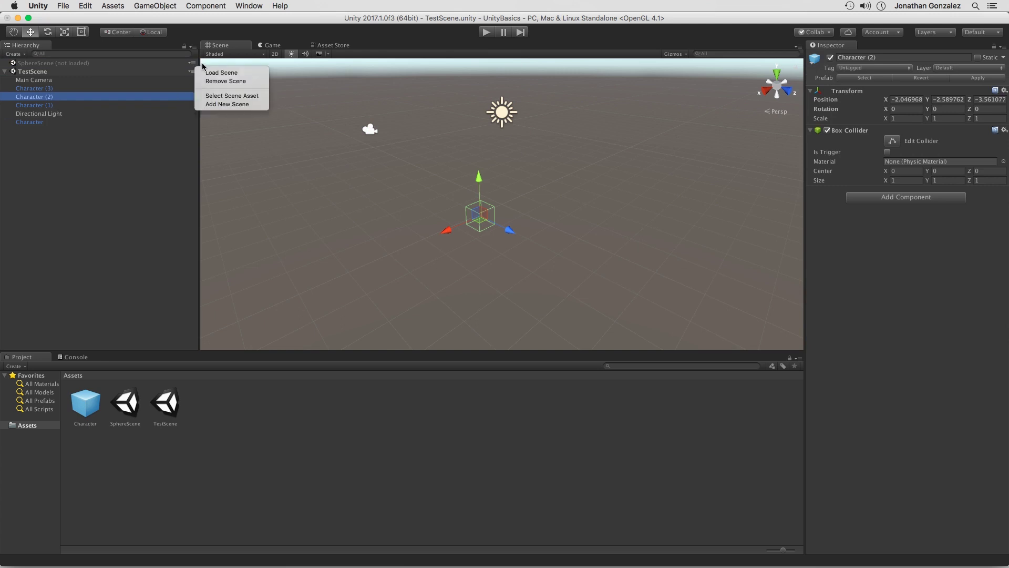
left_click(239, 73)
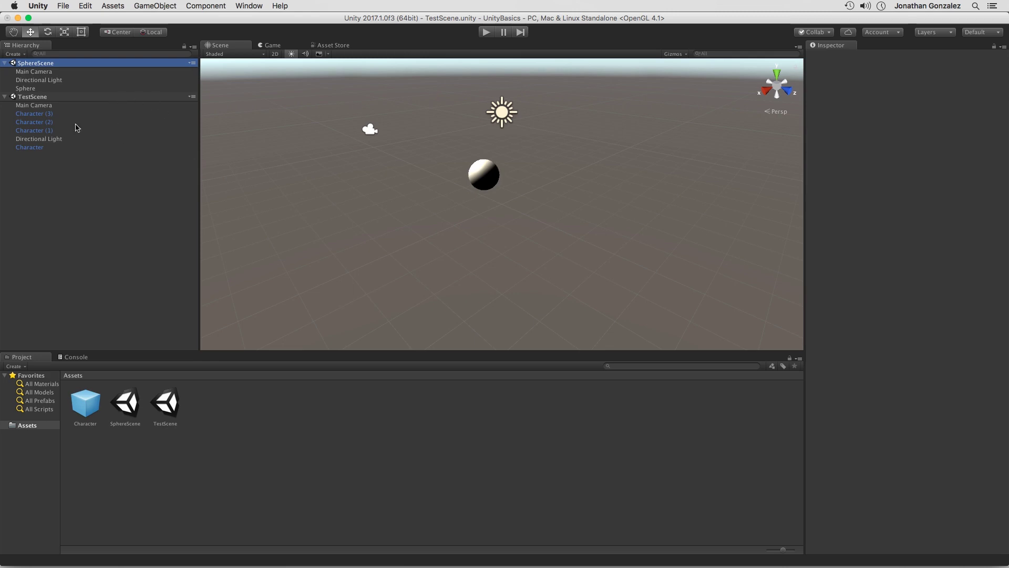
left_click(192, 97)
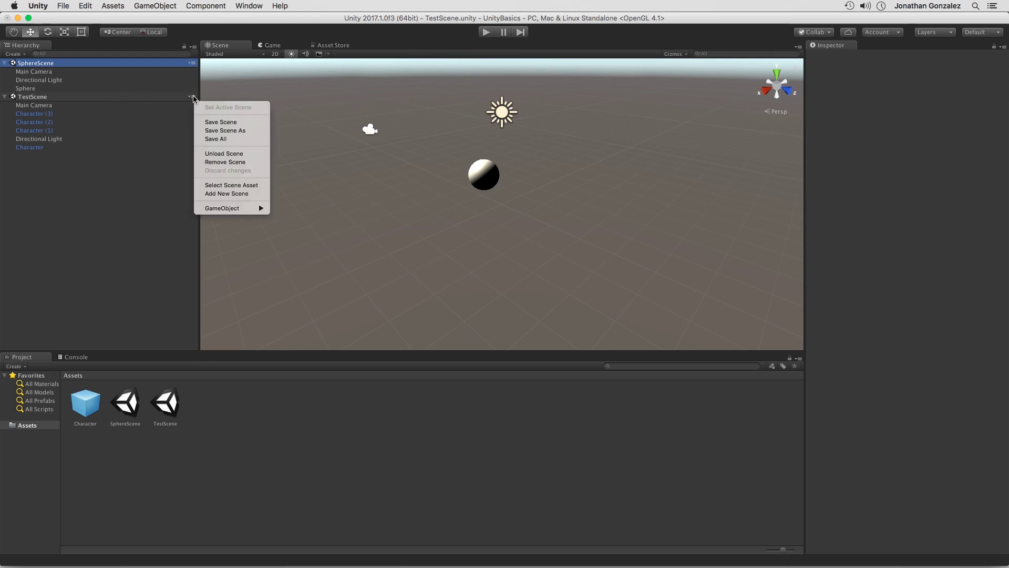
left_click(236, 162)
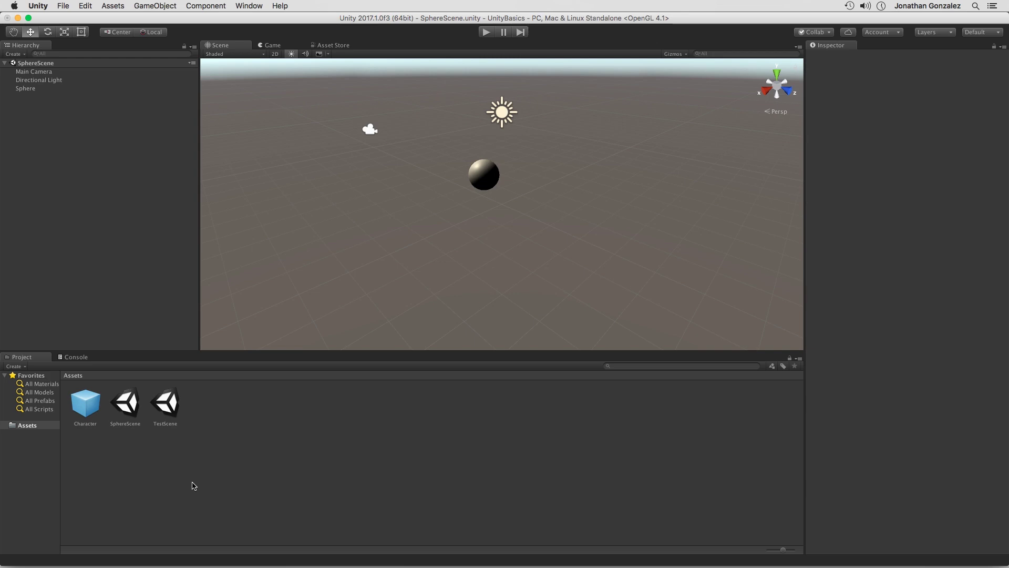
Step: Create a folder named Scenes in the project's Assets
right_click(223, 463)
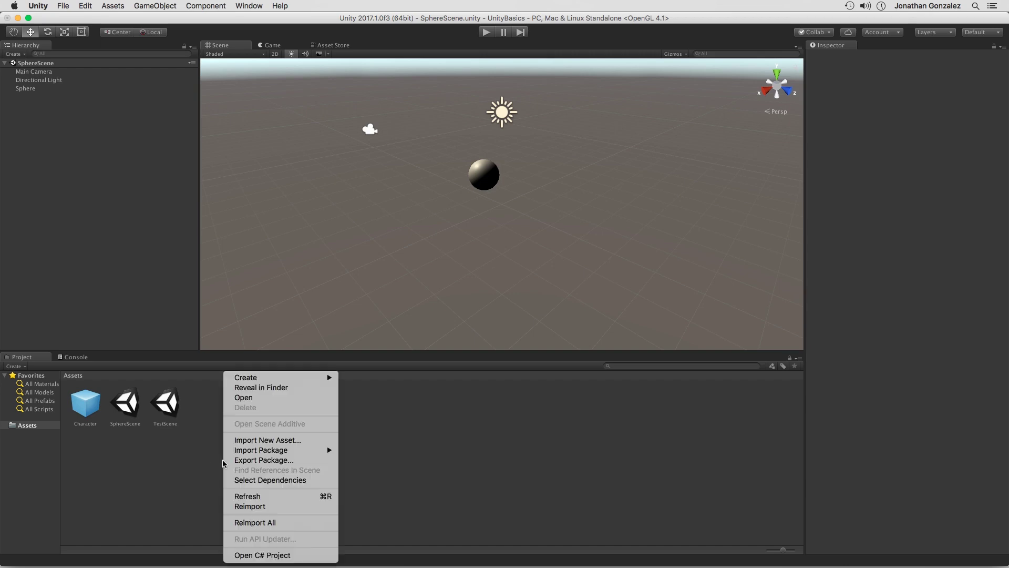
mouse_move(250, 381)
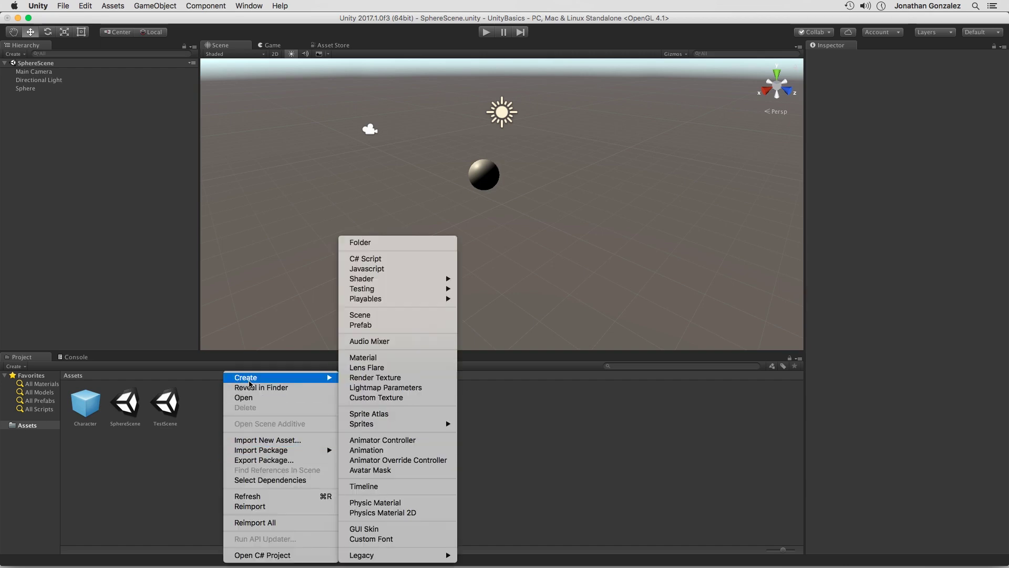
left_click(383, 242)
type("Scenes")
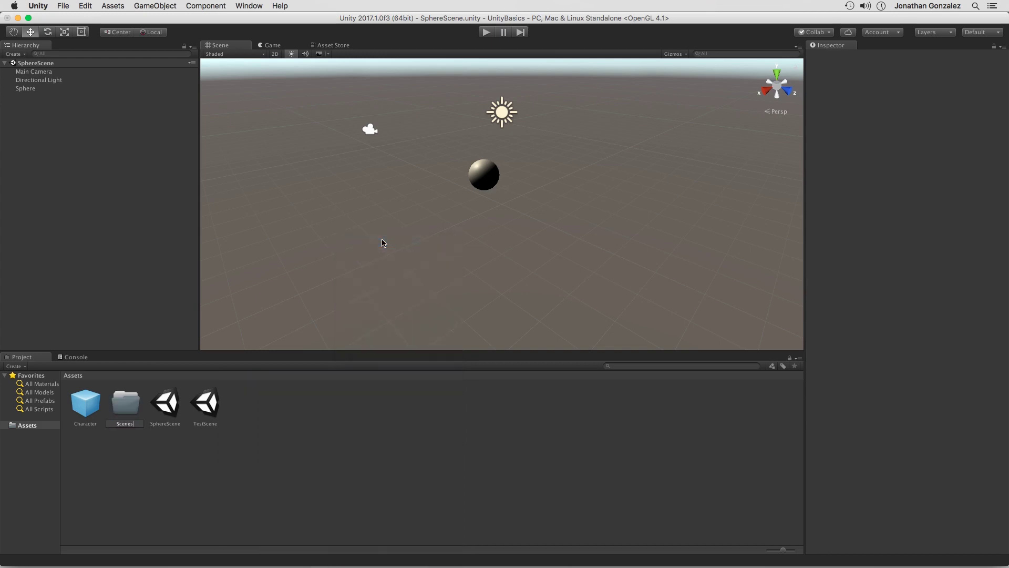
key("Return")
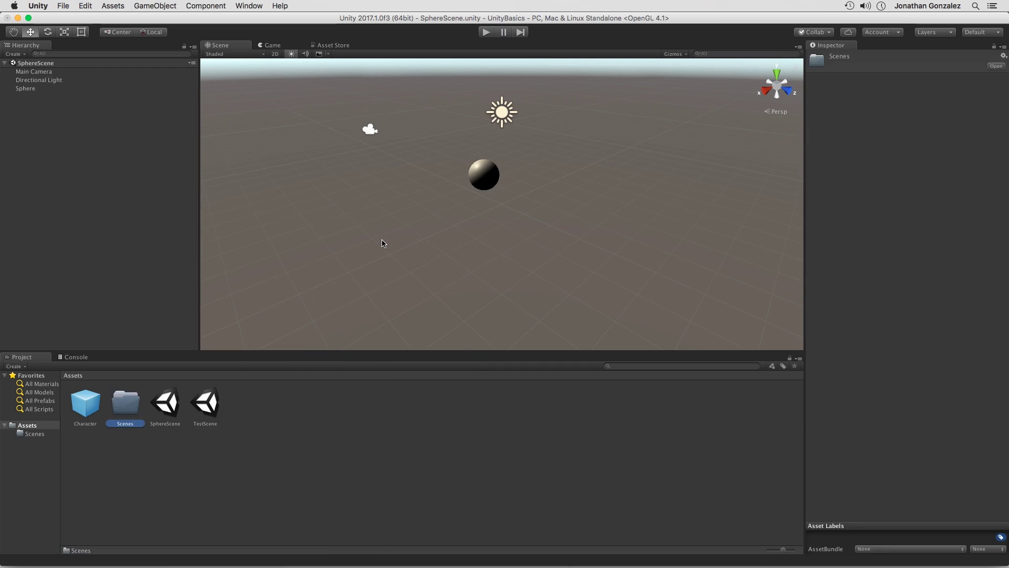
Step: Move SphereScene and TestScene into the Scenes folder, view its contents and return to Assets
left_click_drag(174, 404, 120, 413)
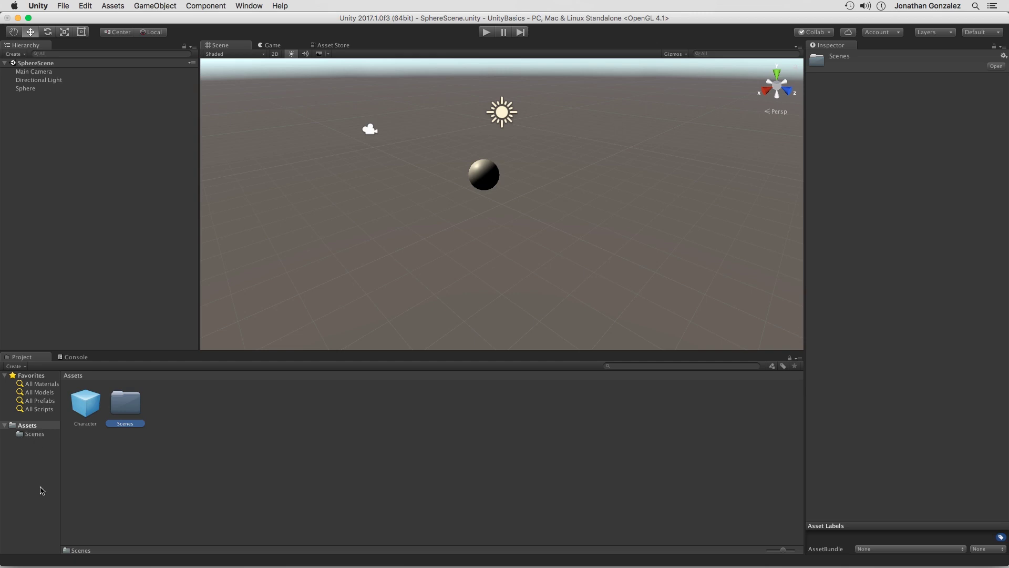
left_click(29, 435)
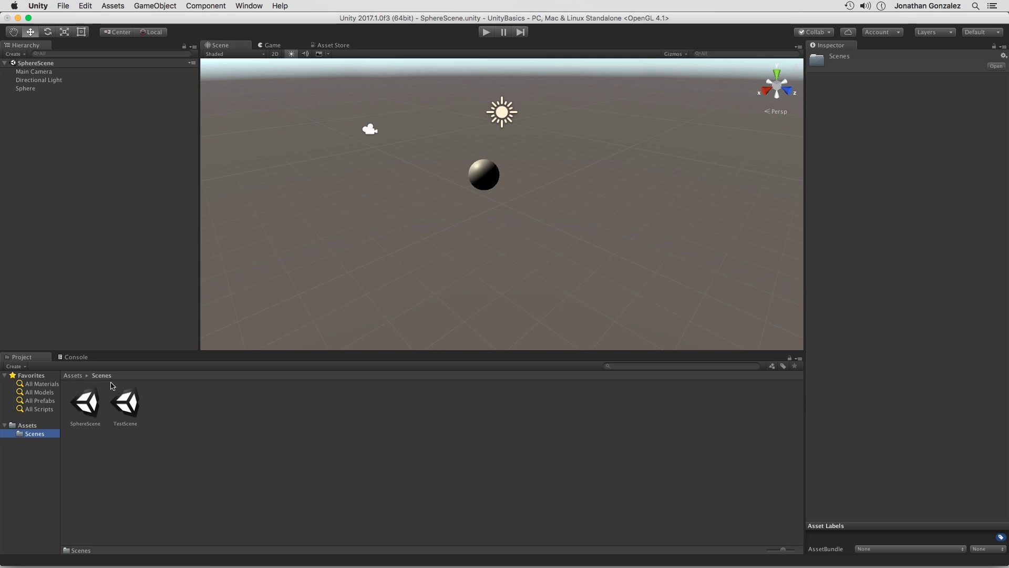
left_click(32, 424)
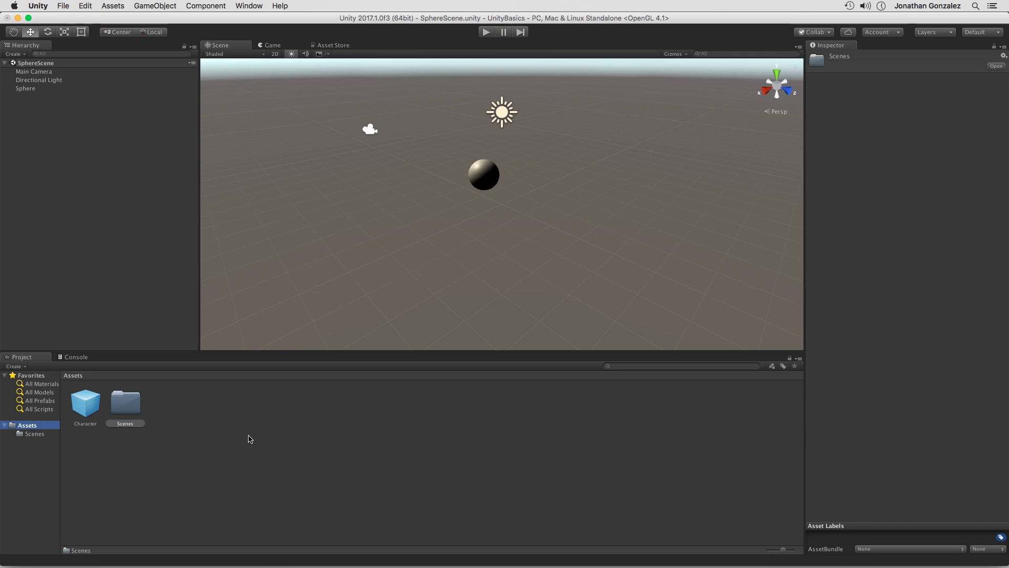
right_click(249, 436)
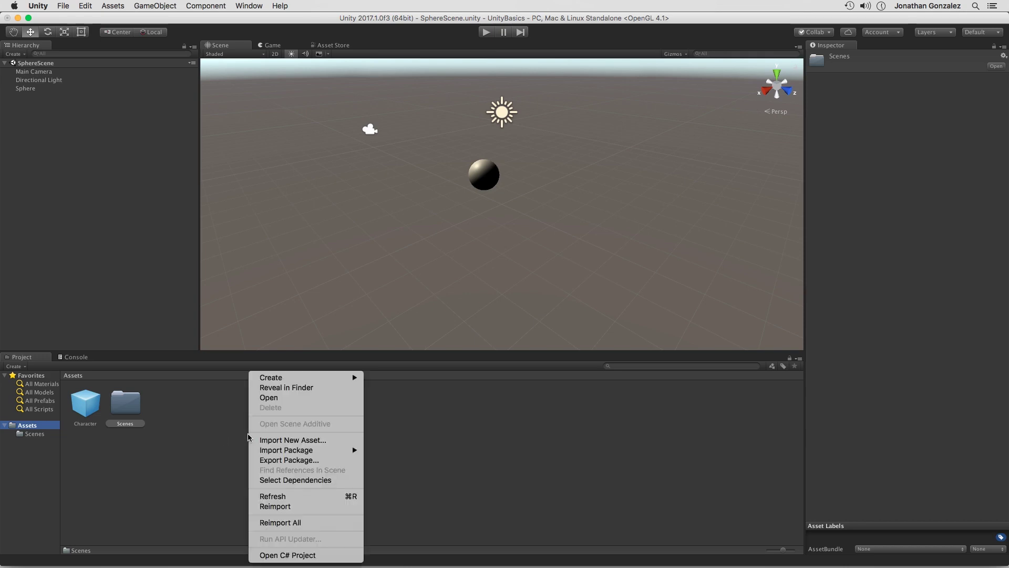
mouse_move(292, 378)
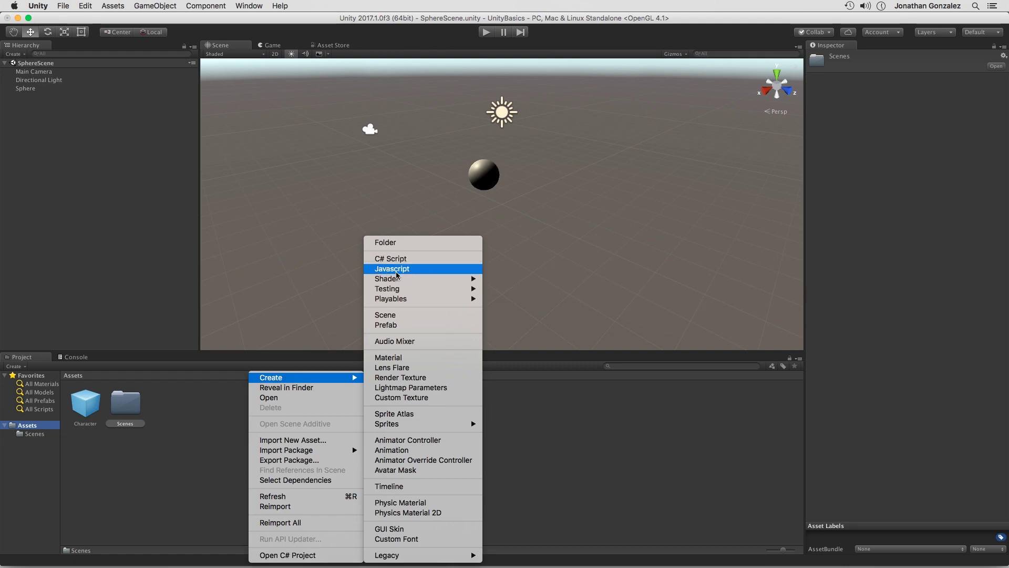
mouse_move(398, 278)
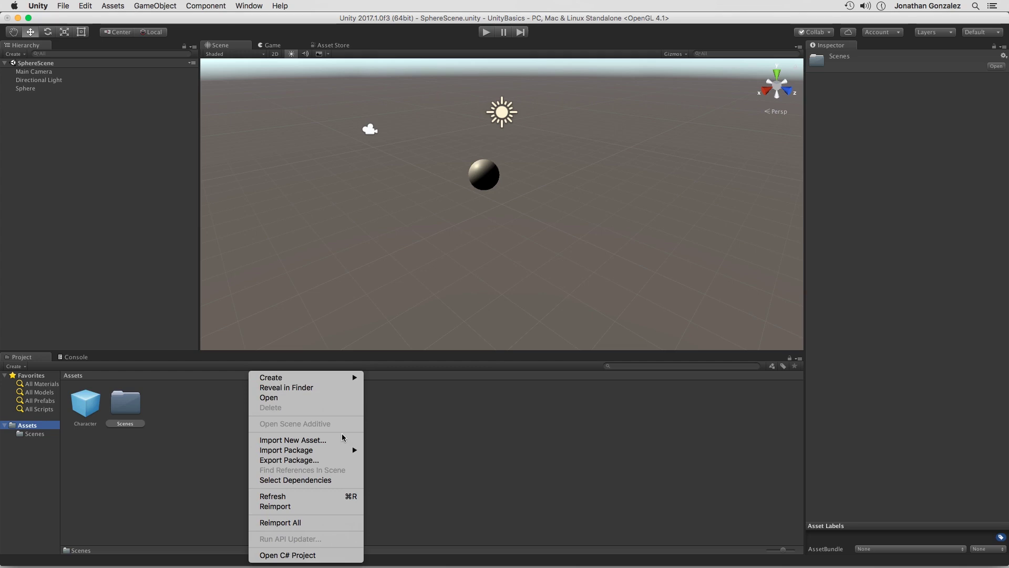
left_click(466, 423)
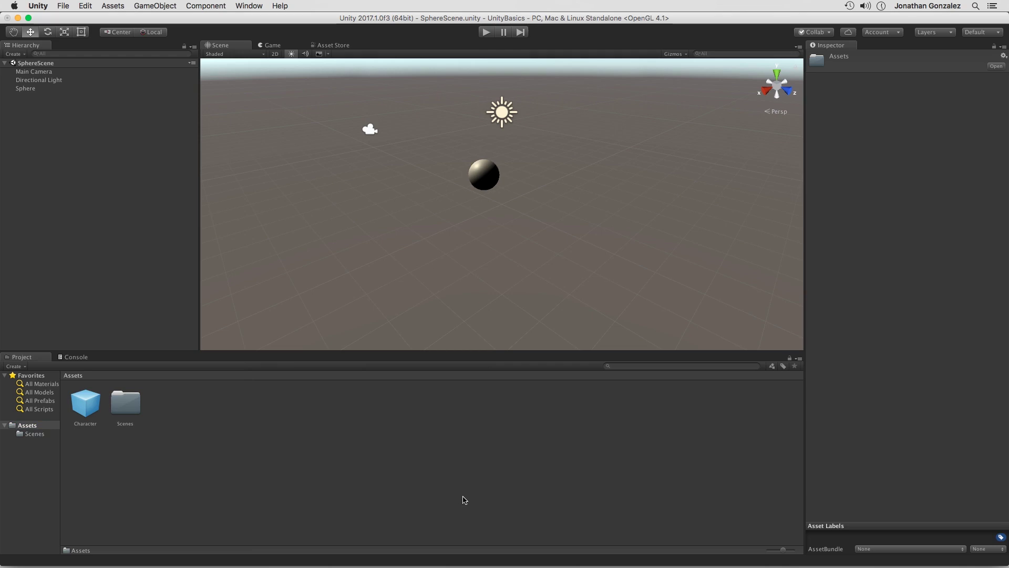
Step: Search the project assets for "Sphere", and clear the search to restore the Assets view
left_click(629, 366)
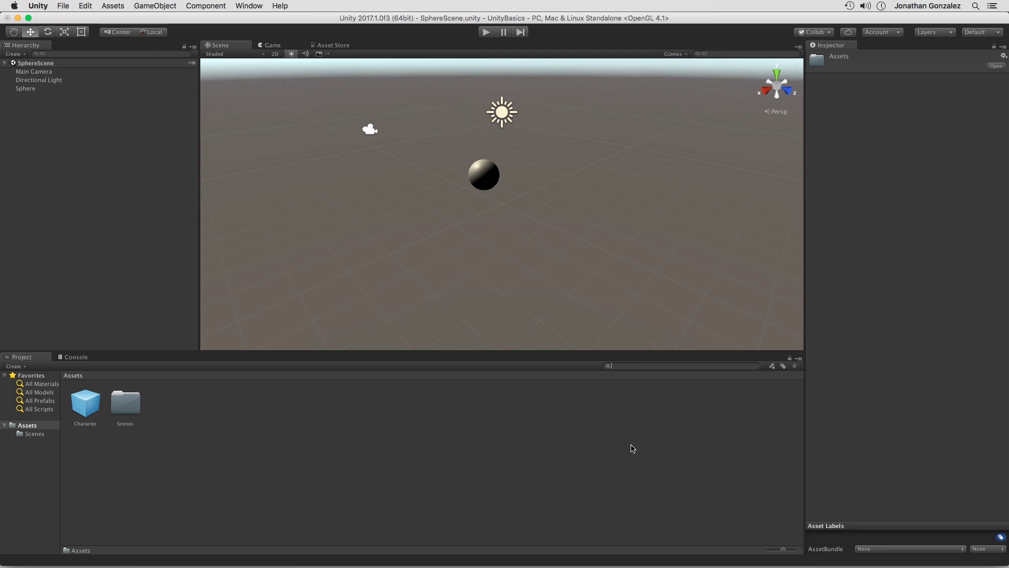
type("Sphere")
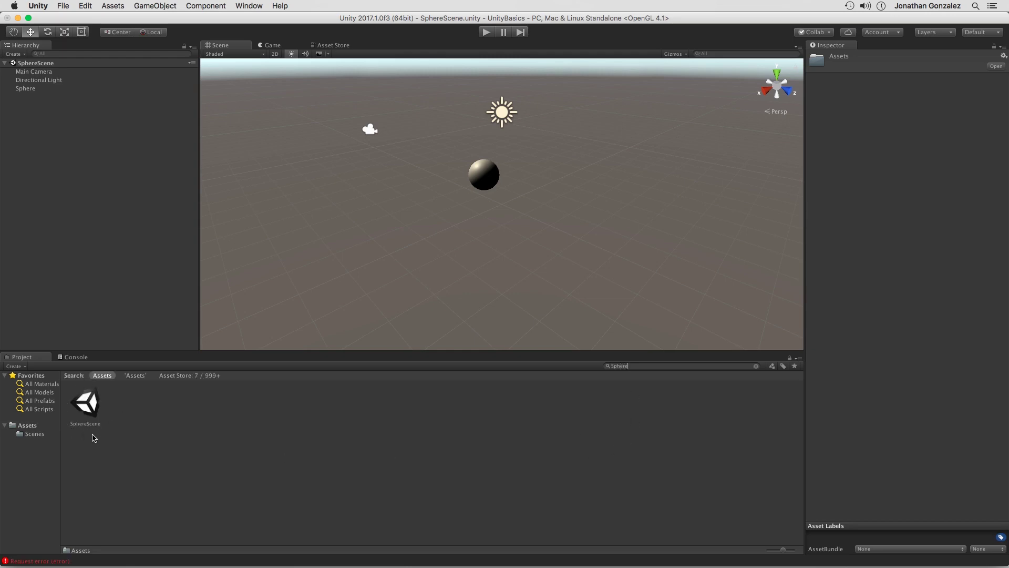
left_click(756, 366)
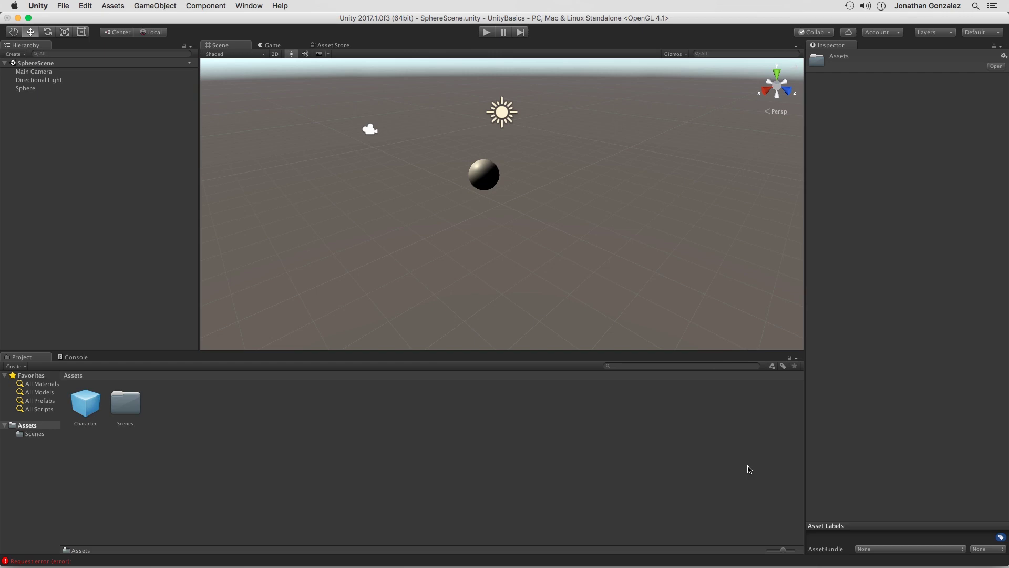
Step: Examine the asset type and asset label filters available for searching the project
left_click(773, 367)
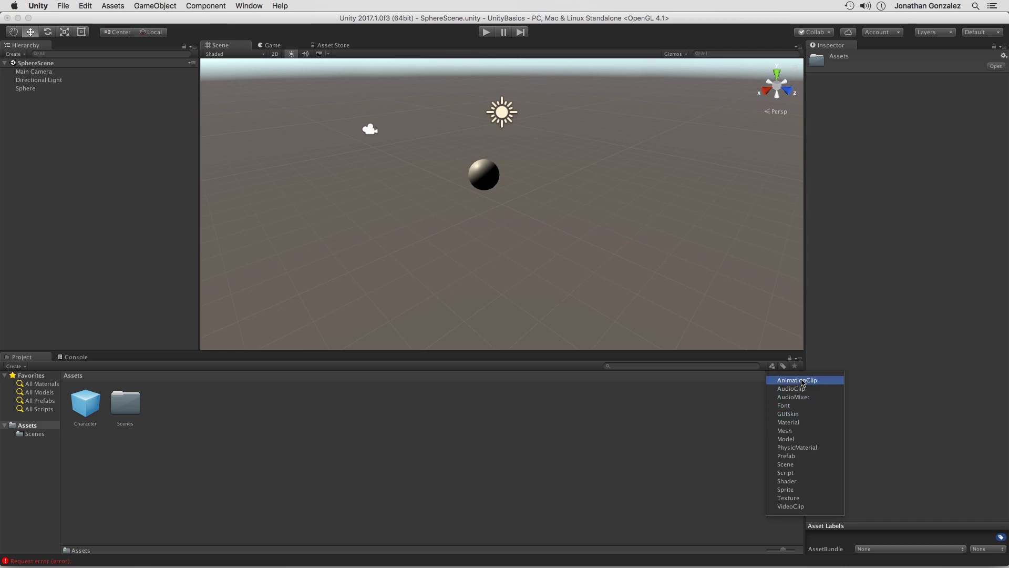
left_click(710, 394)
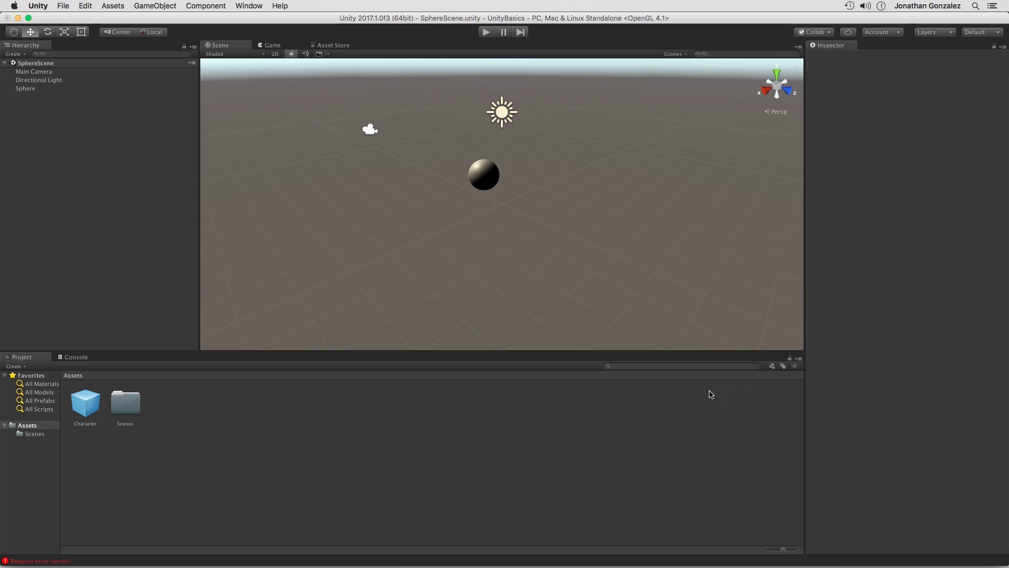
left_click(784, 367)
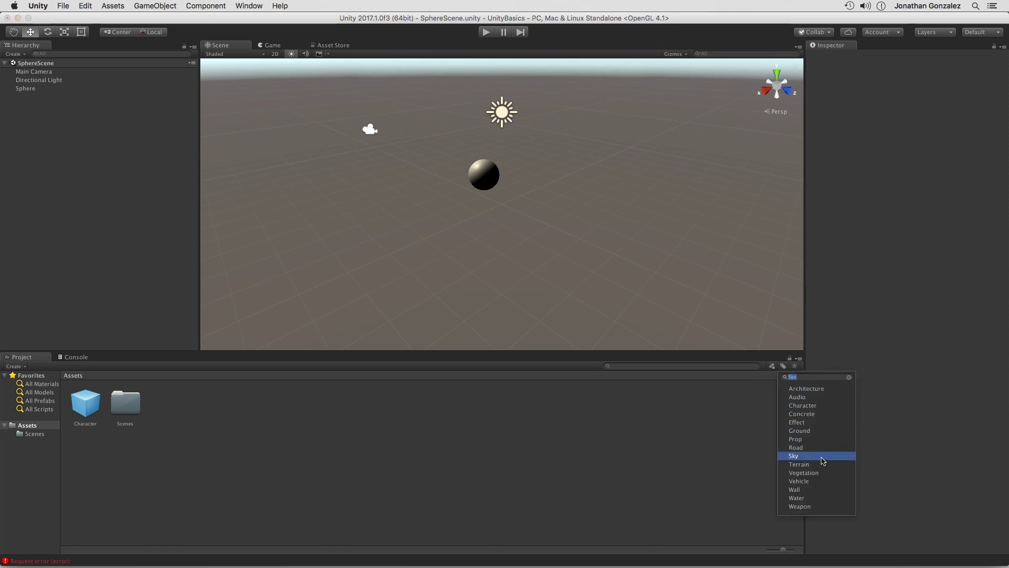
left_click(739, 440)
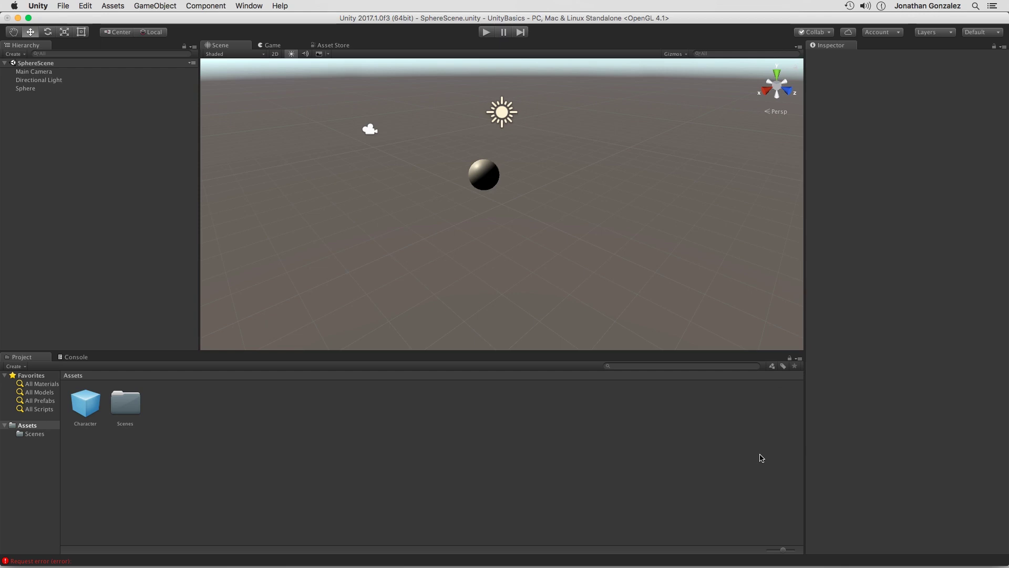
Step: Clear all messages from the Console and return to the Project window
left_click(71, 357)
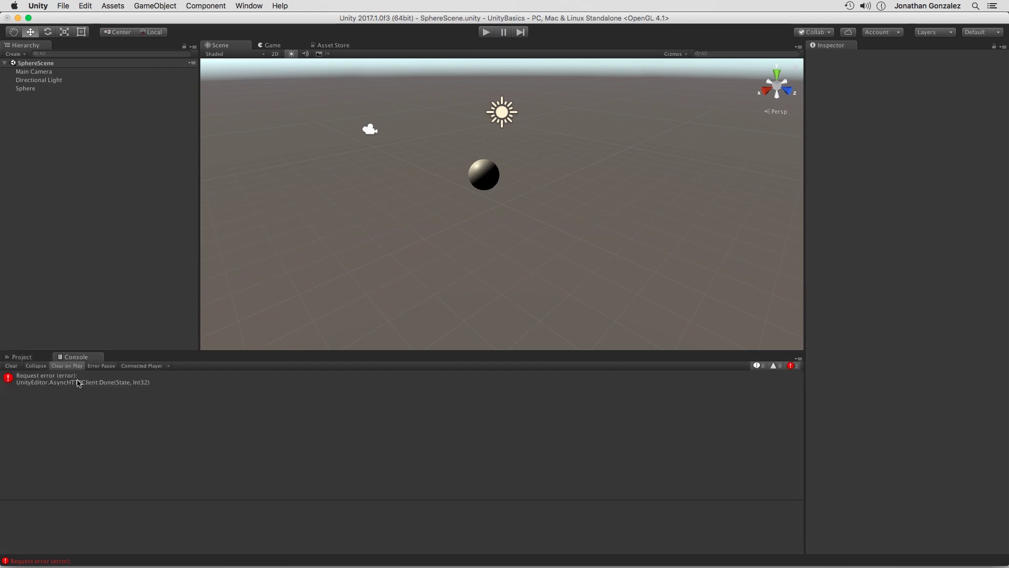
left_click(11, 366)
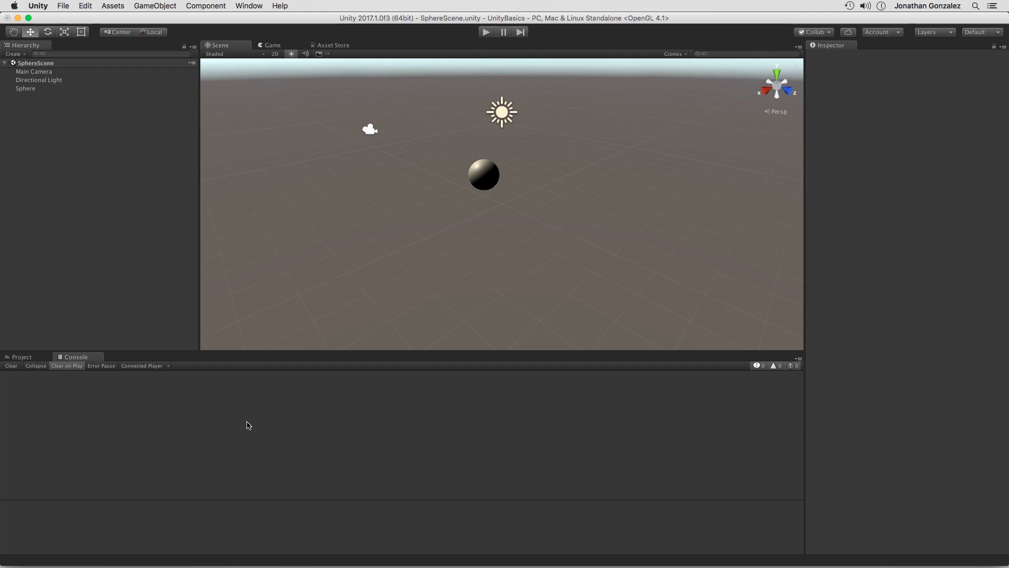
left_click(23, 357)
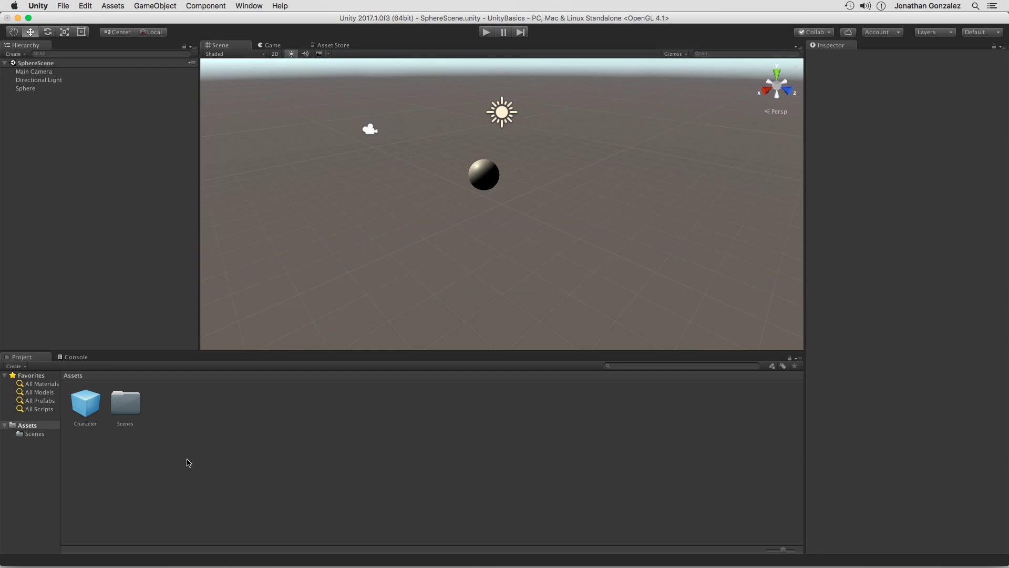
Step: Assign the blue label icon to the Sphere object and view it up close in the scene
left_click(31, 90)
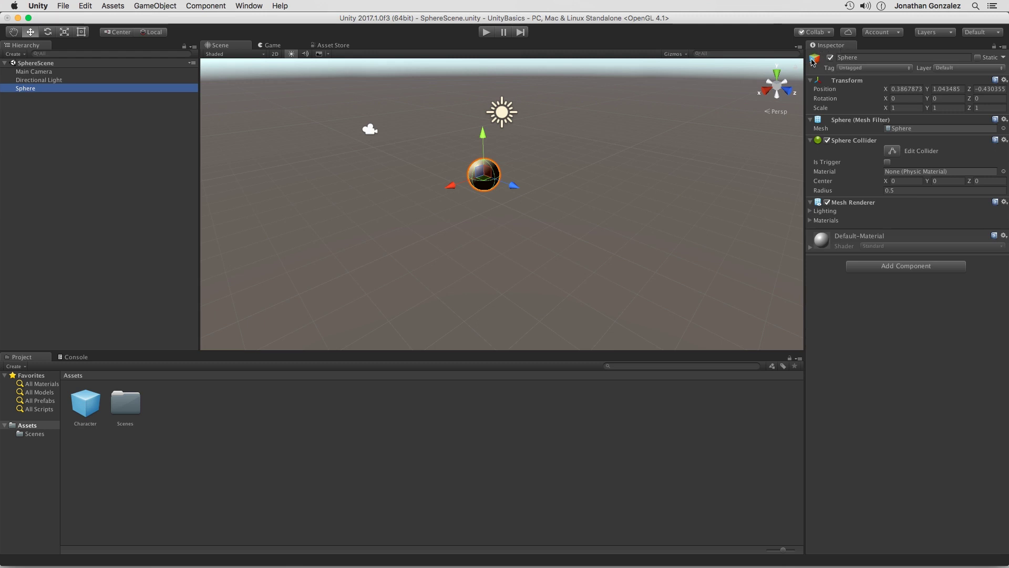
left_click(815, 61)
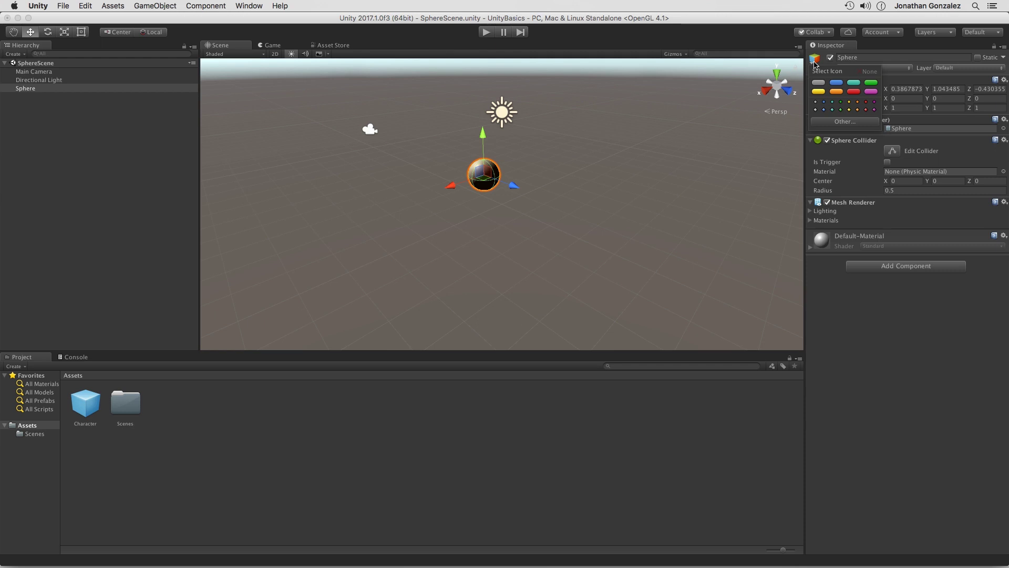
left_click(842, 85)
scroll(658, 163, "up", 5)
left_click(585, 158)
middle_click_drag(503, 142, 535, 199)
scroll(587, 203, "up", 3)
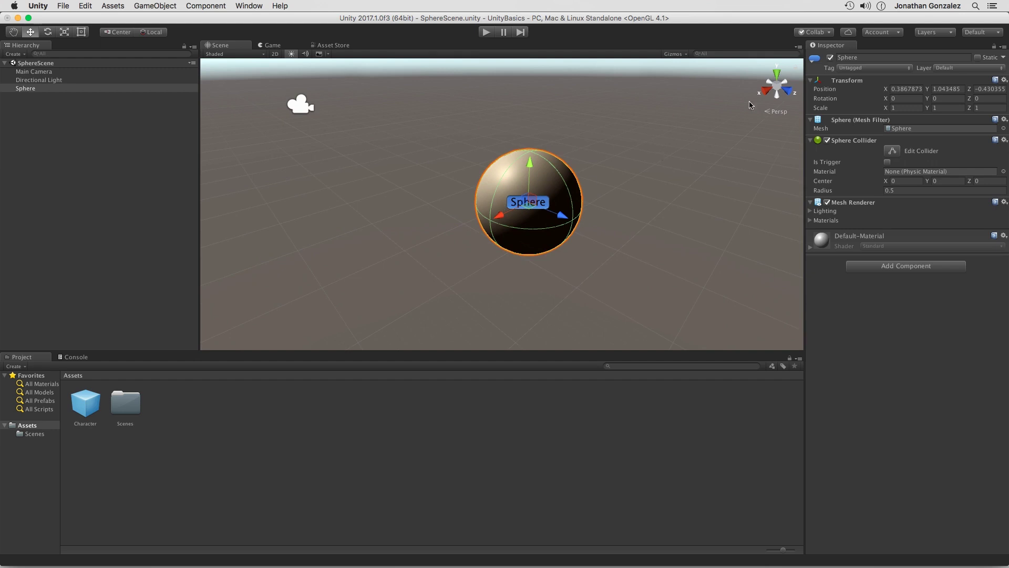
Step: Try a green diamond icon on the Sphere, look through the custom icon textures, and reset the icon to None
left_click(815, 58)
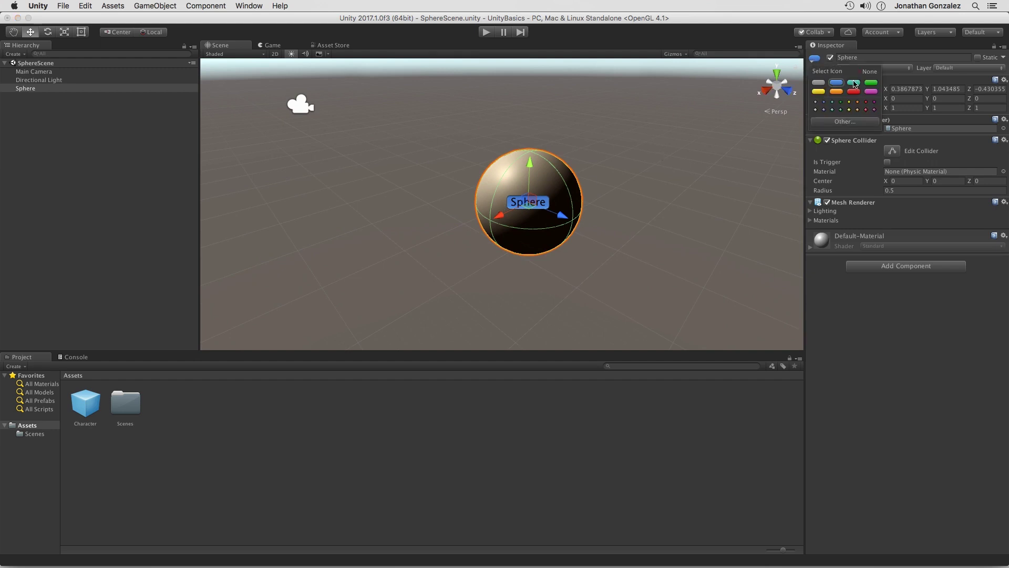
left_click(841, 110)
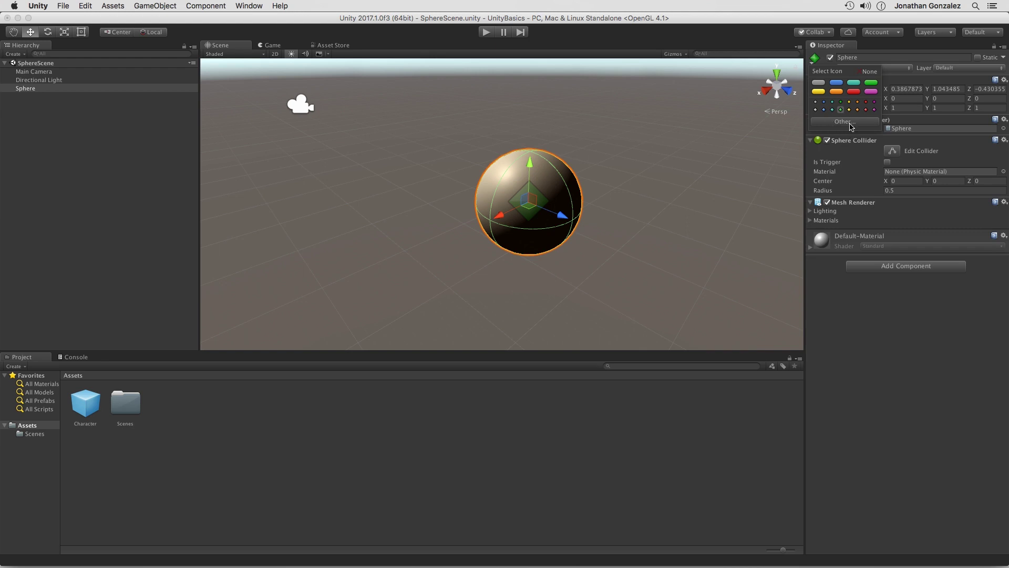
left_click(851, 124)
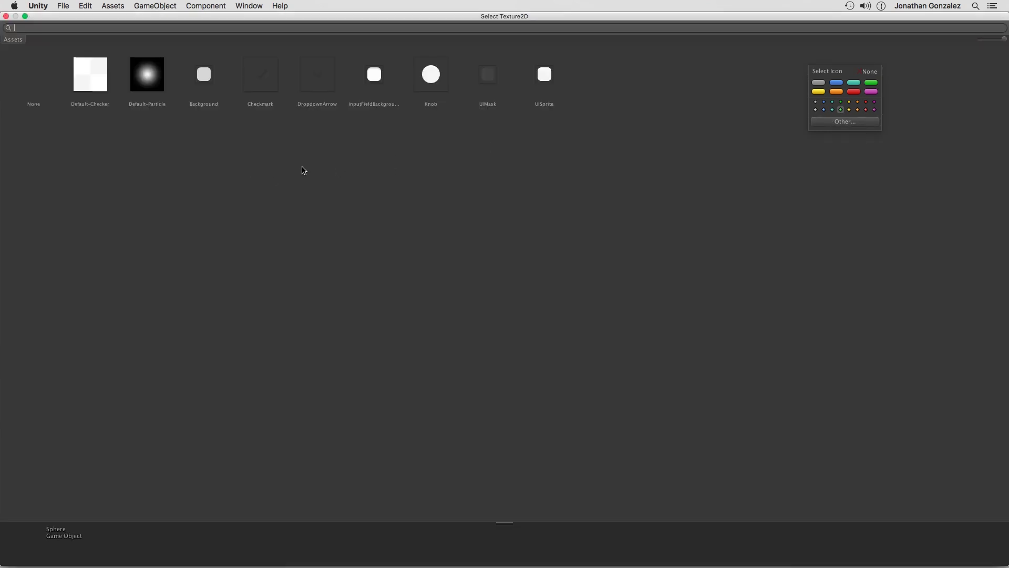
left_click(5, 16)
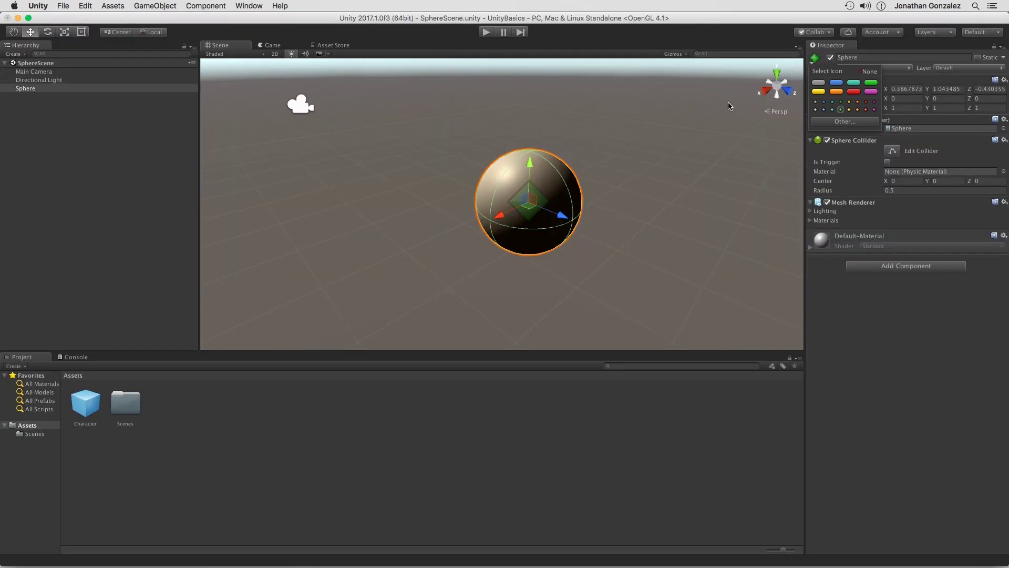
left_click(870, 72)
left_click(864, 324)
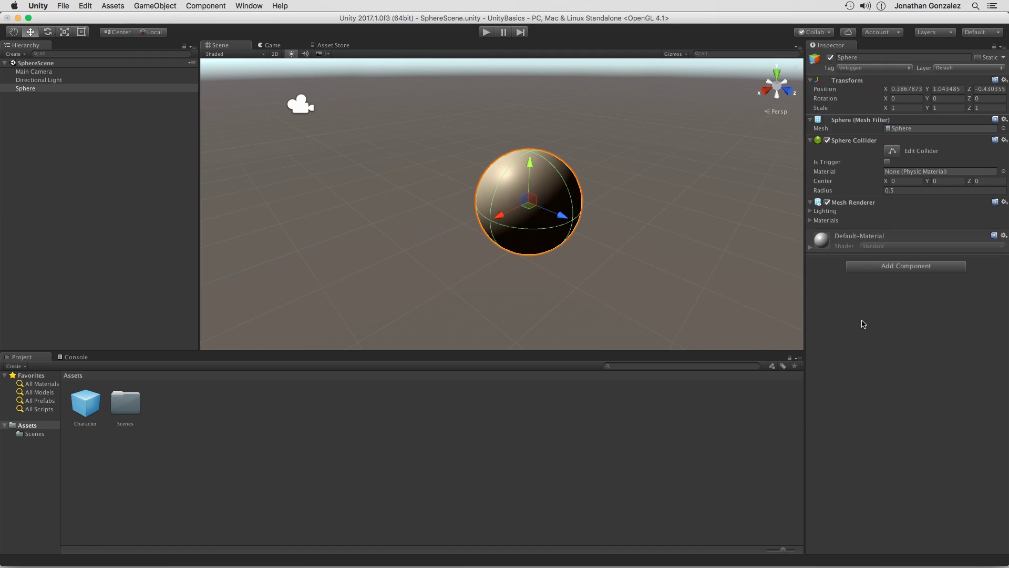
Step: Deactivate the Sphere object, and reselect it in the Hierarchy to activate it again
left_click(830, 58)
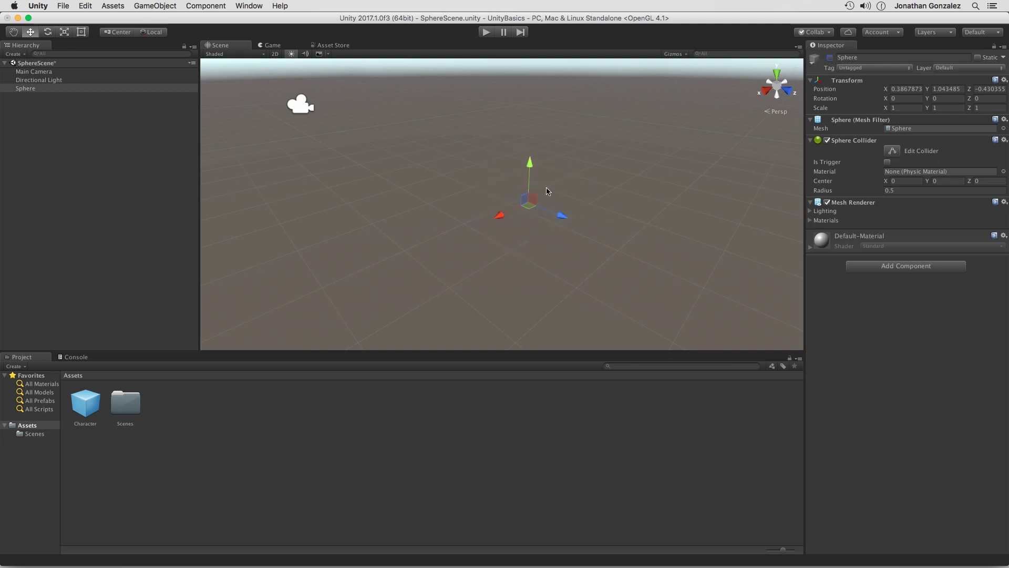
left_click(104, 148)
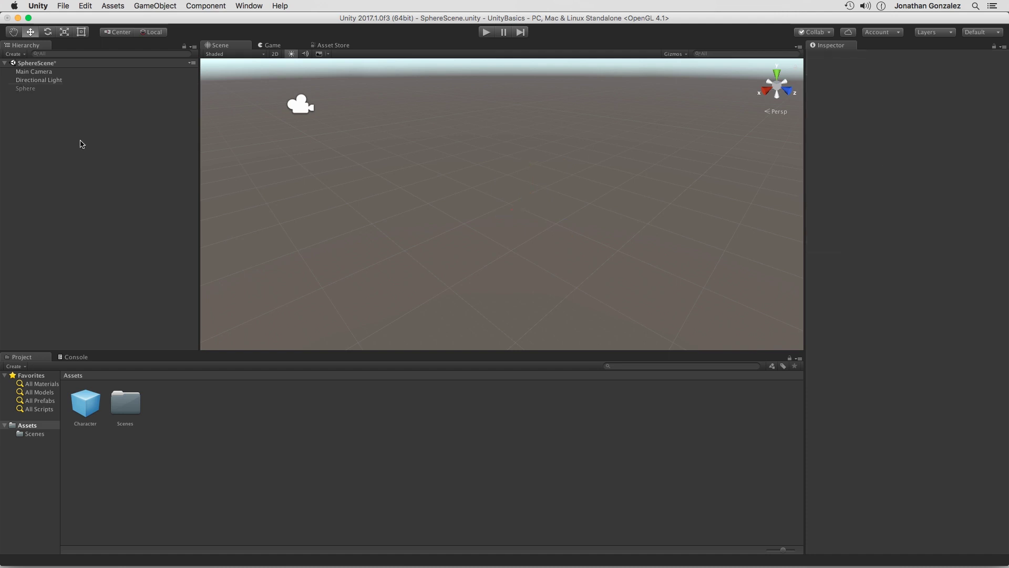
left_click(31, 90)
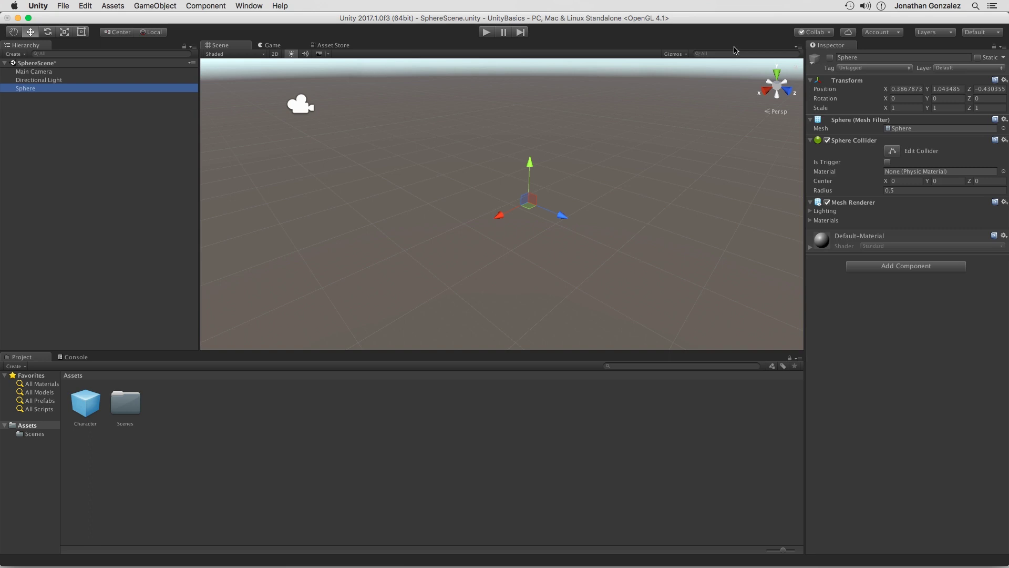
left_click(830, 57)
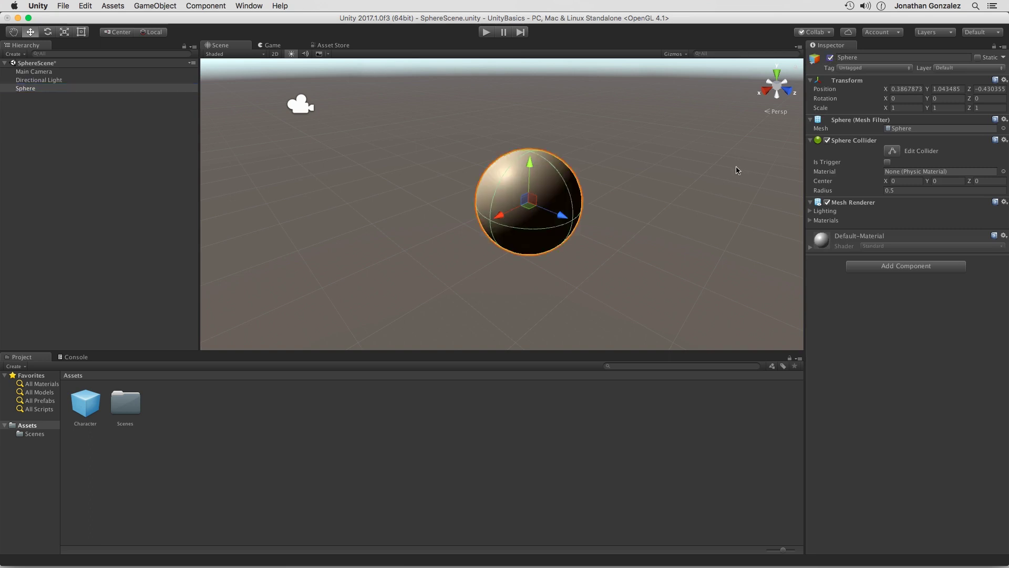
Step: Rename the Sphere object to Ball and assign it the Player tag
left_click(868, 57)
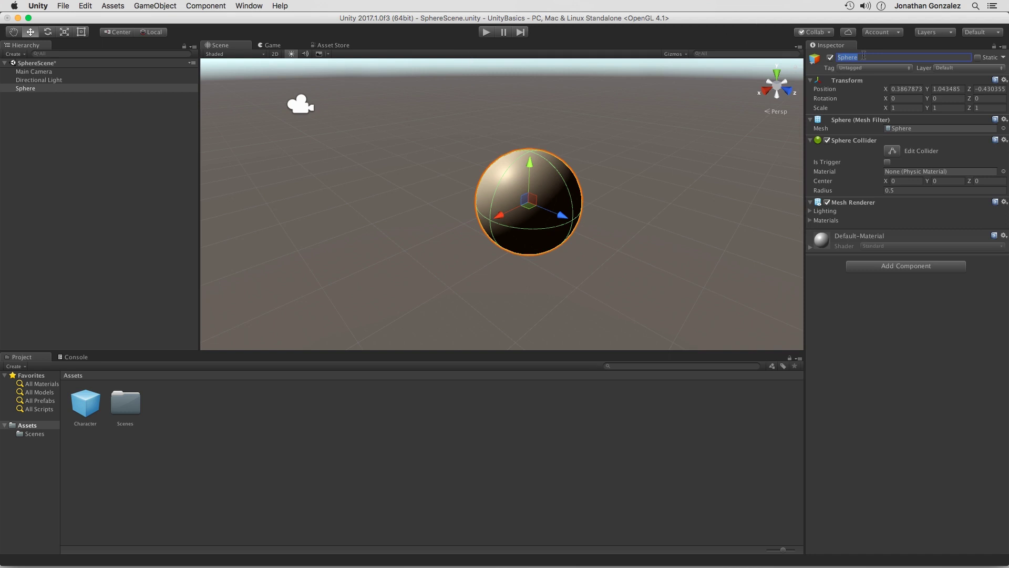
type("Ball")
key("Return")
left_click(875, 68)
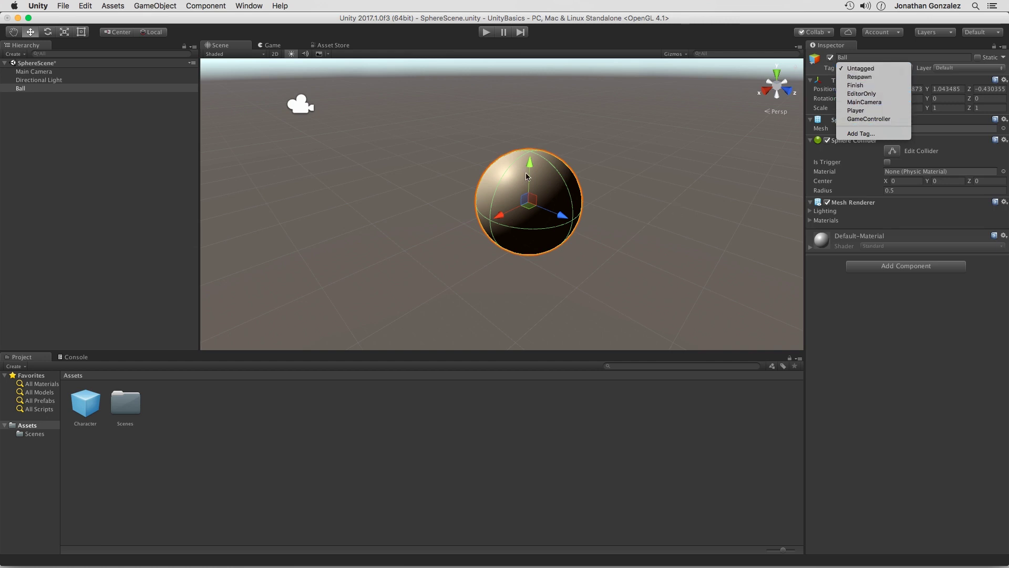
left_click(866, 111)
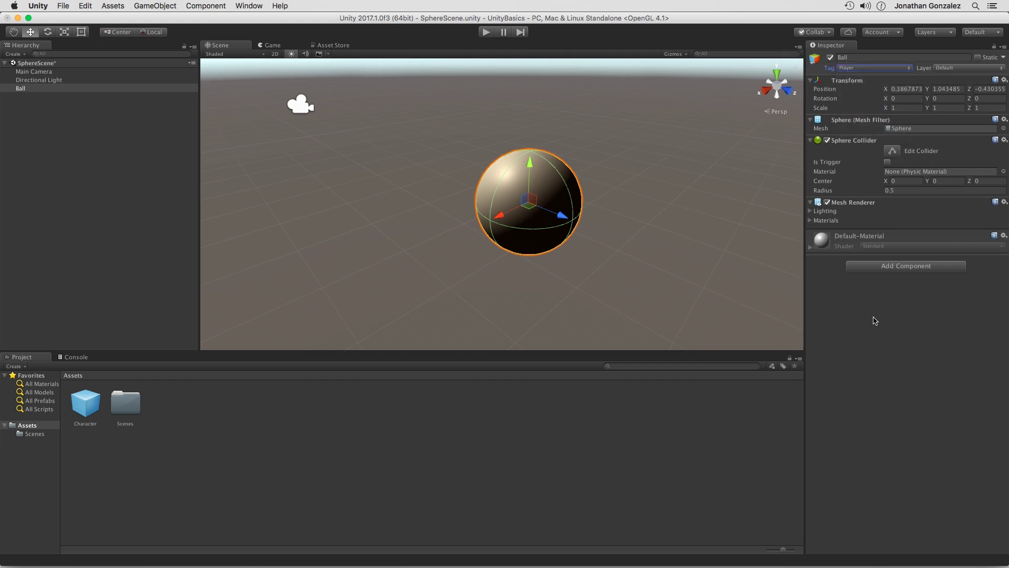
Step: Check the tag options of the Main Camera and open the settings for adding a tag
left_click(41, 72)
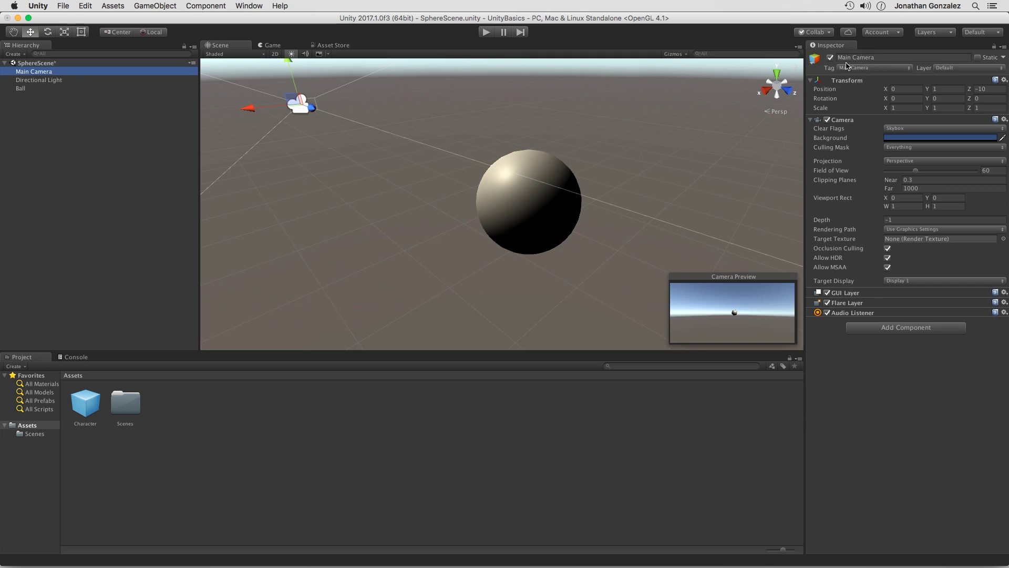
left_click(878, 69)
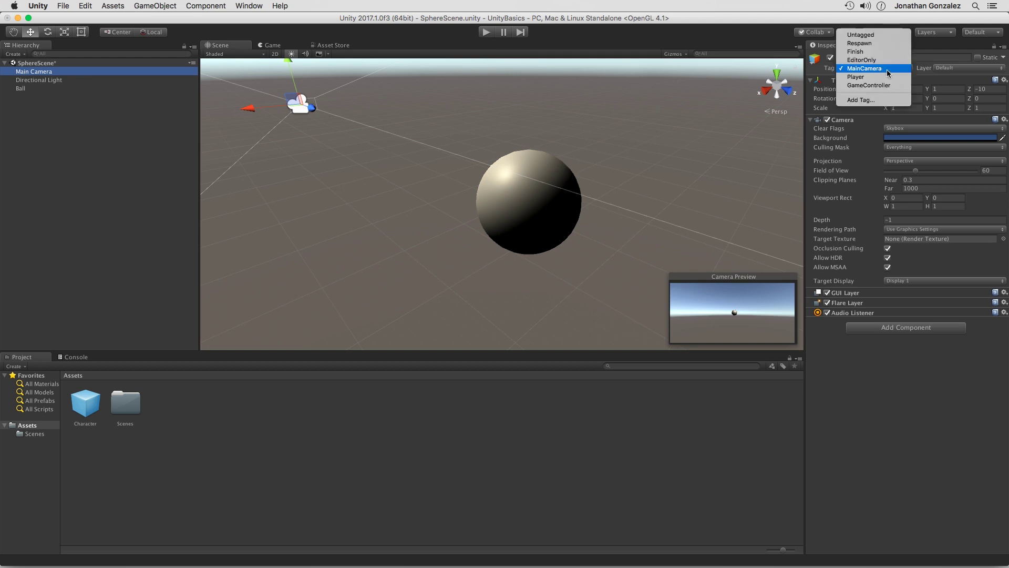
left_click(858, 100)
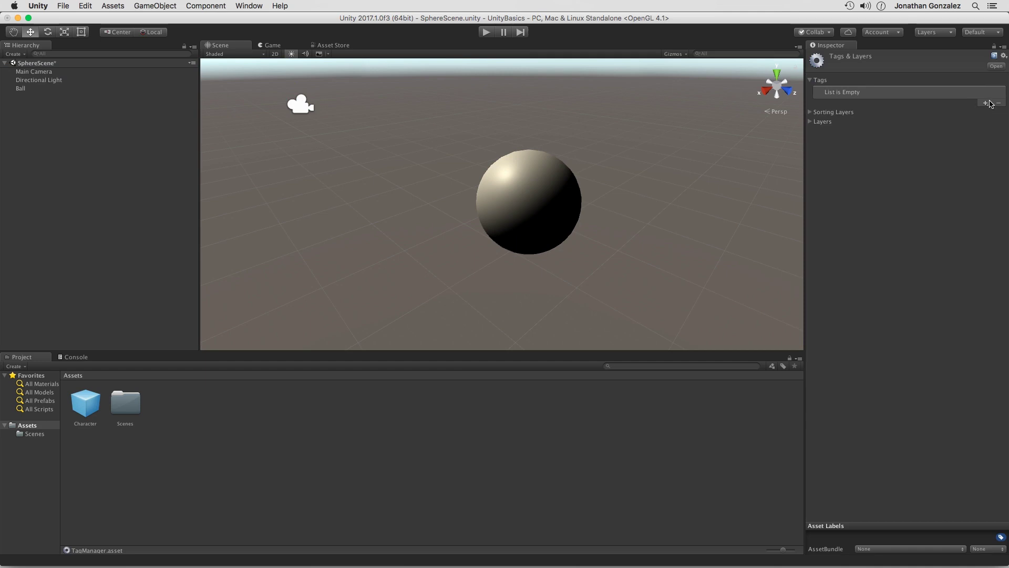
Step: Examine the layer choices for the Ball object and the editor's layer visibility list
left_click(41, 89)
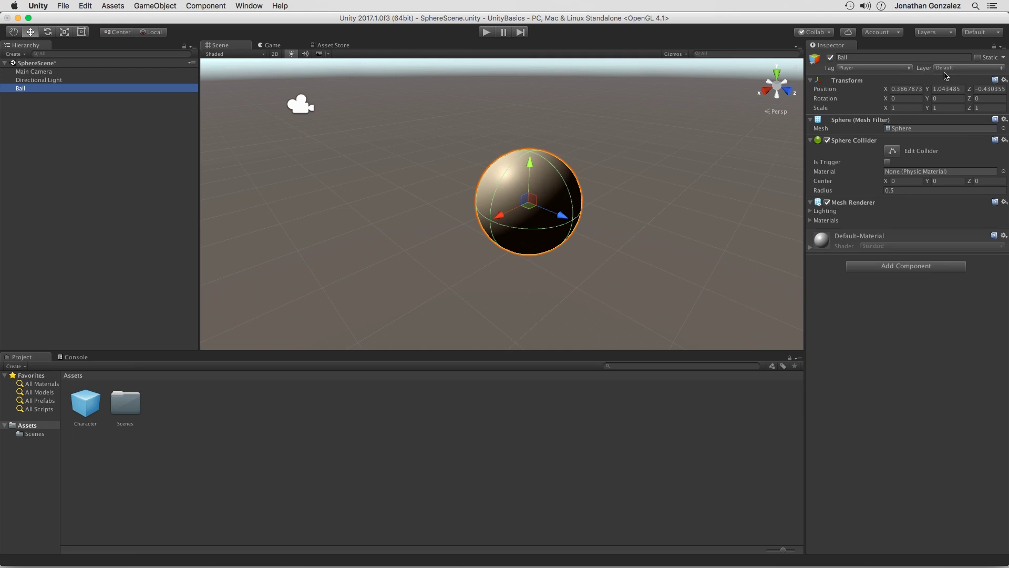
left_click(984, 69)
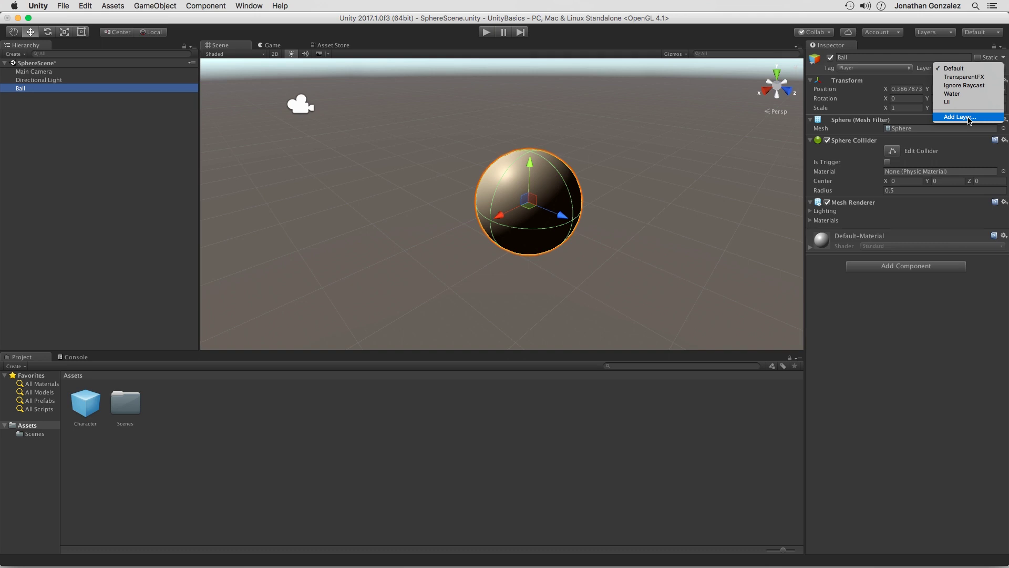
left_click(956, 296)
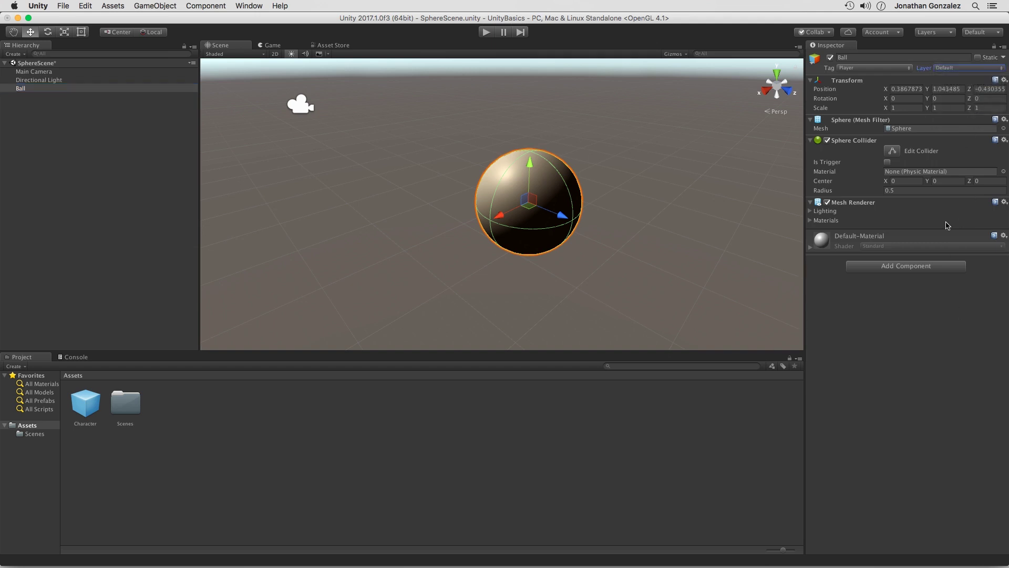
left_click(952, 33)
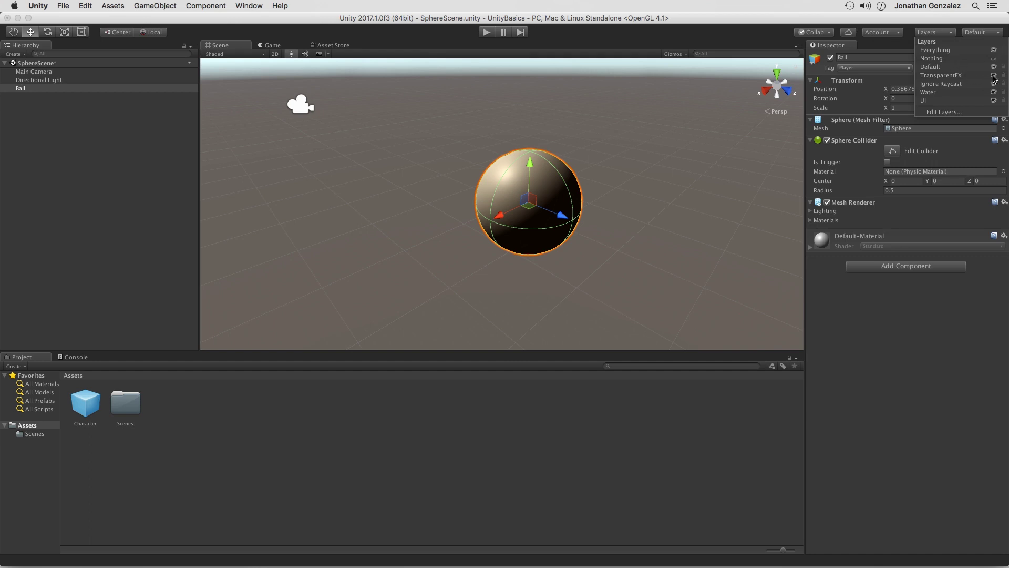
left_click(970, 389)
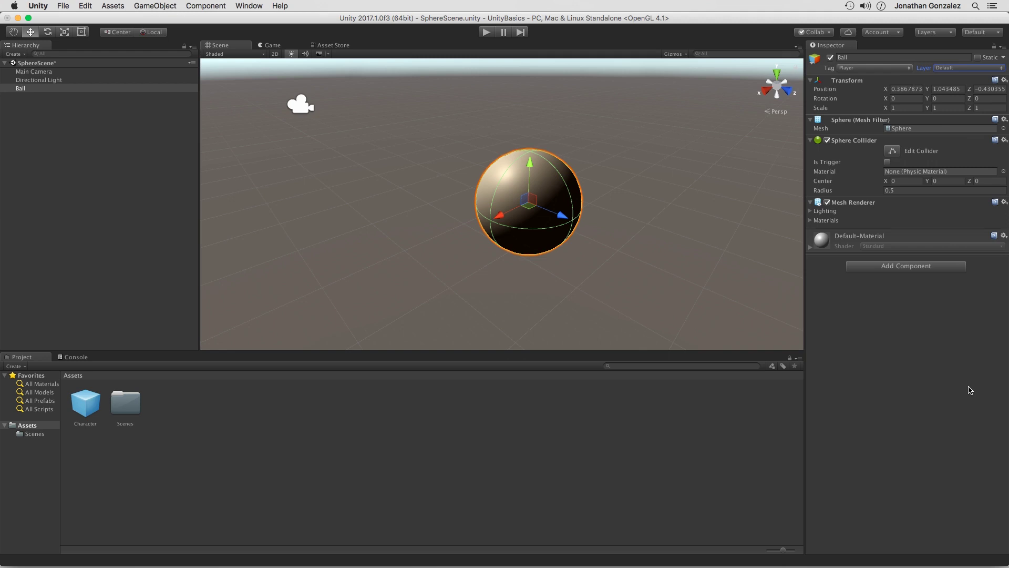
Step: Assign the Ball to the Water layer and hide the Water layer in the Scene view
left_click(948, 69)
left_click(953, 93)
left_click(941, 32)
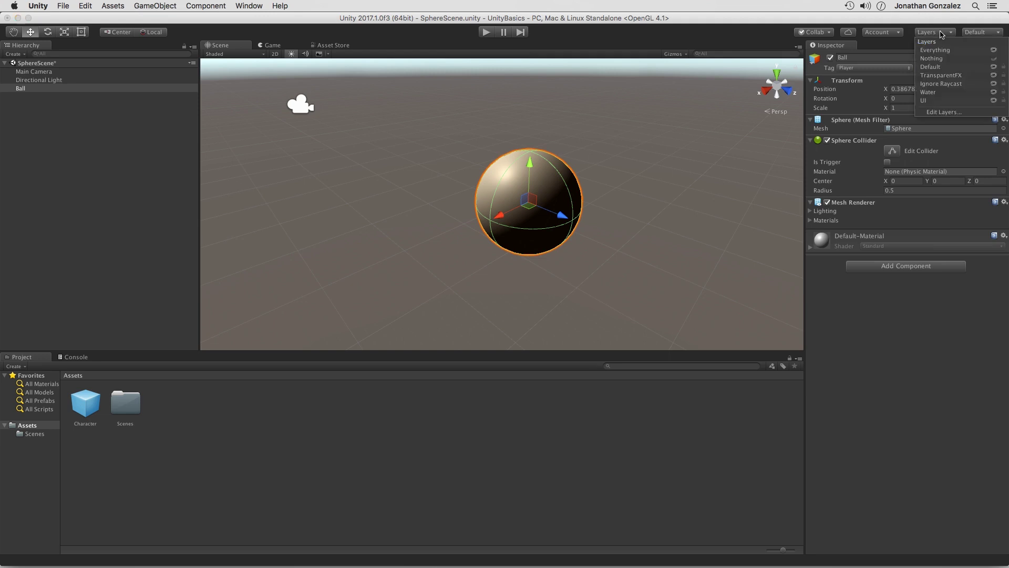
left_click(994, 92)
left_click(971, 336)
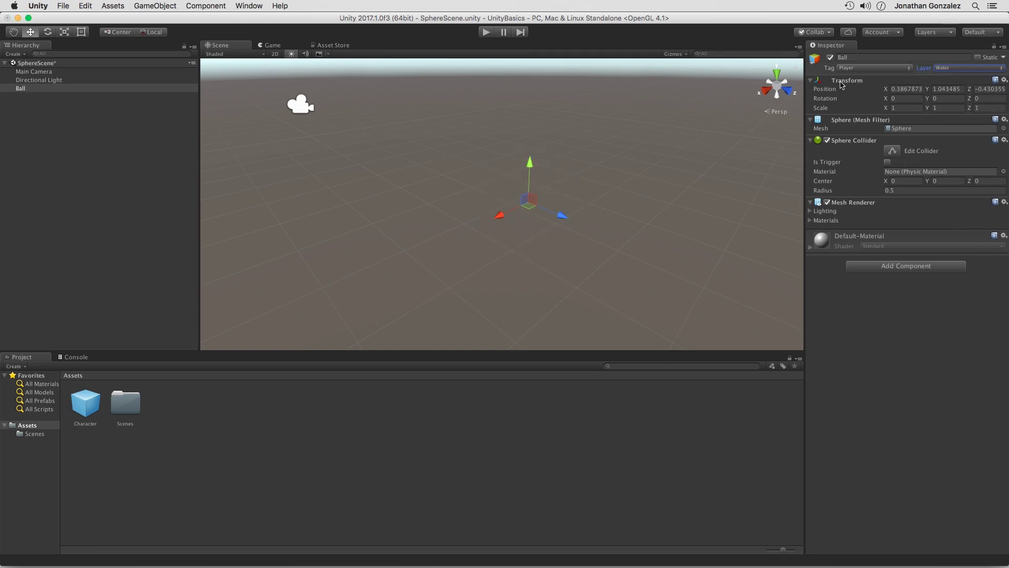
Step: Check the Ball in the Game view and select it in the Hierarchy
left_click(435, 127)
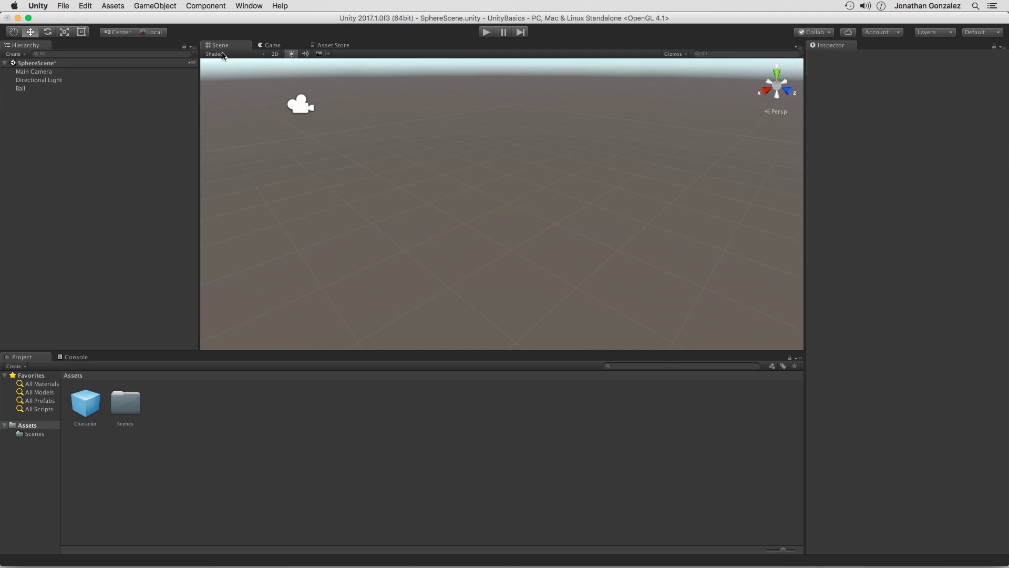
left_click(274, 46)
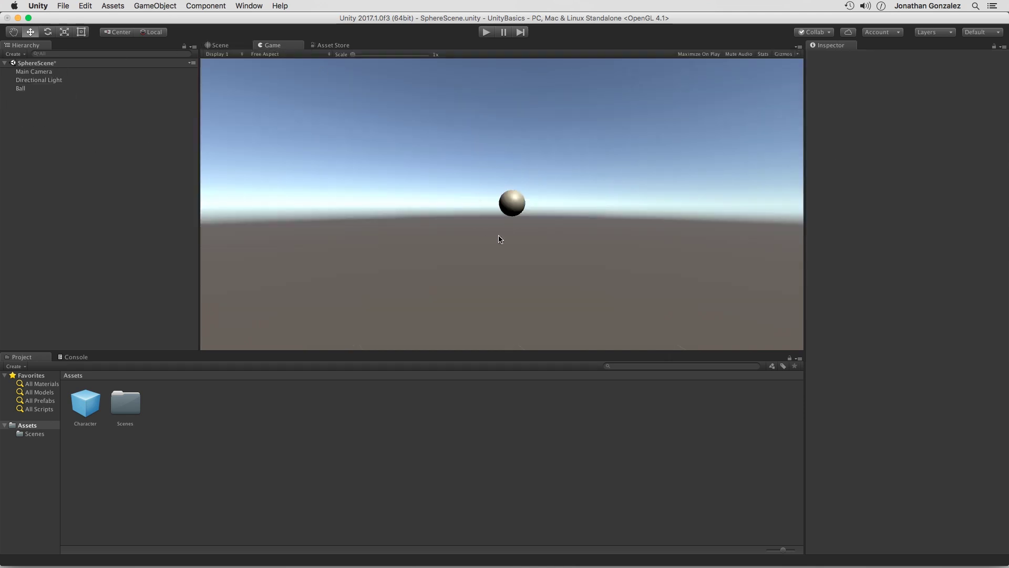
left_click(55, 88)
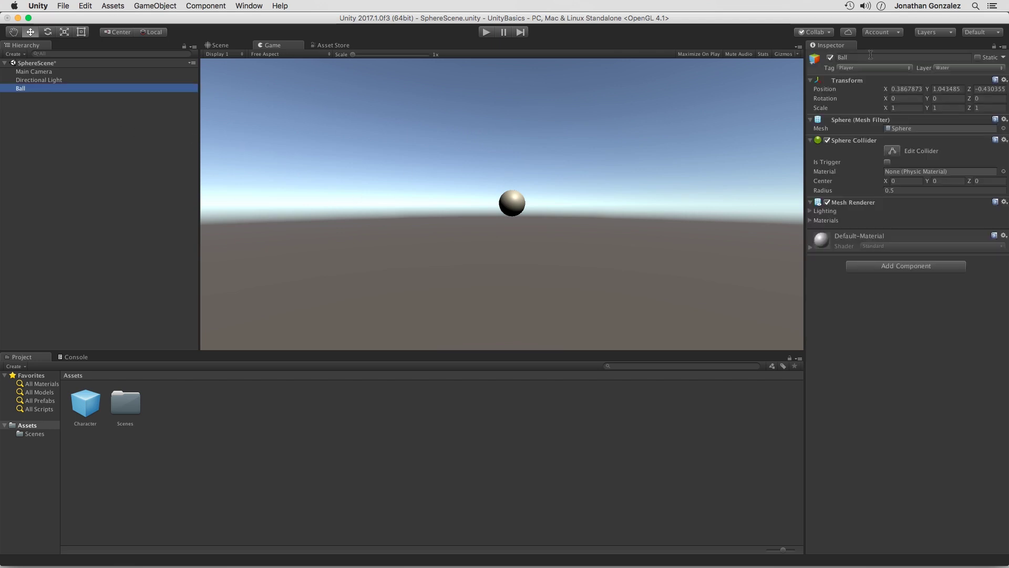
Step: Show the Water layer in the Scene view again and assign the Ball to the Default layer
left_click(962, 100)
left_click(216, 45)
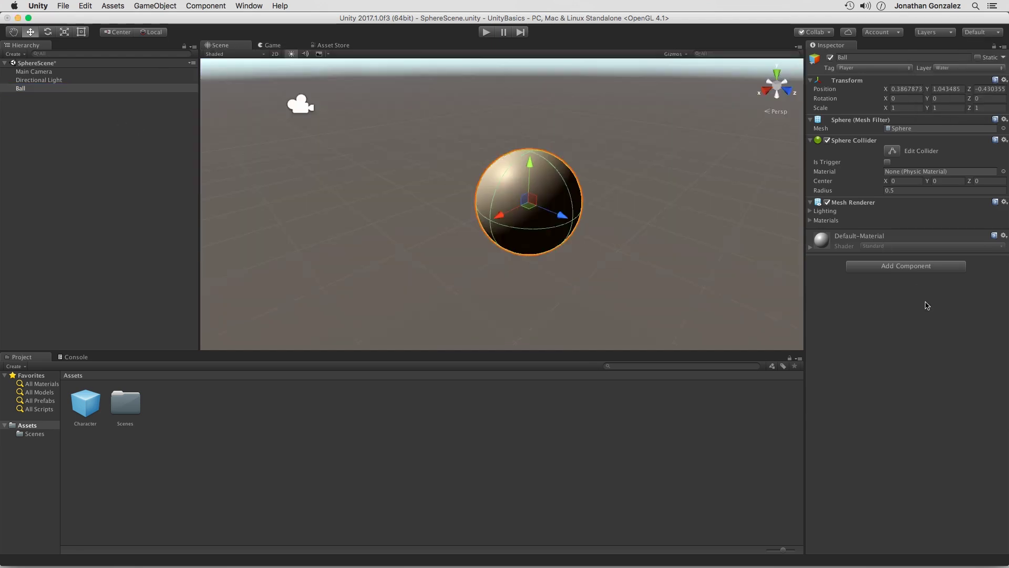
left_click(969, 68)
left_click(957, 40)
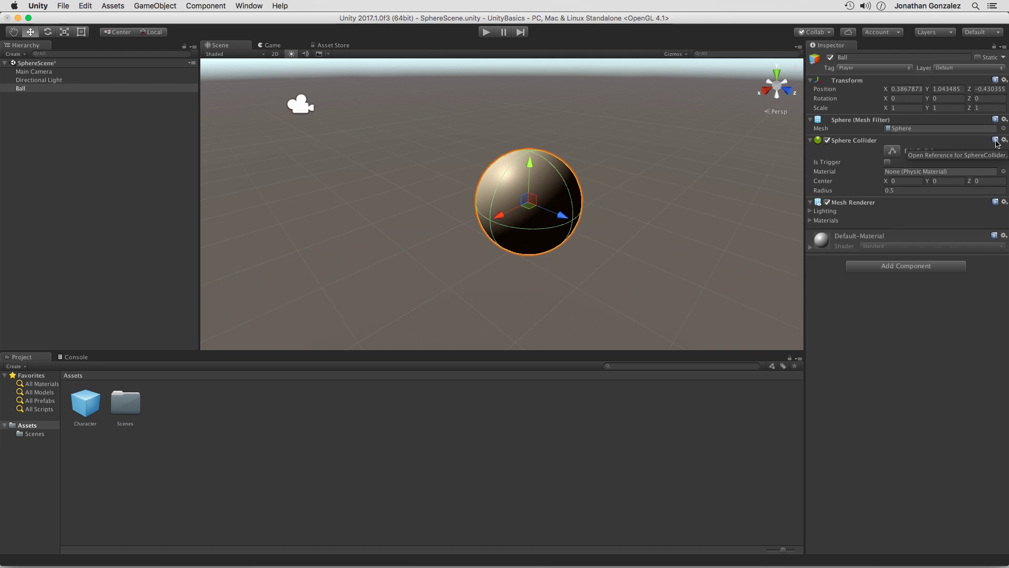
Step: Consult the manual page for the Ball's Transform component in the browser and close it
left_click(995, 80)
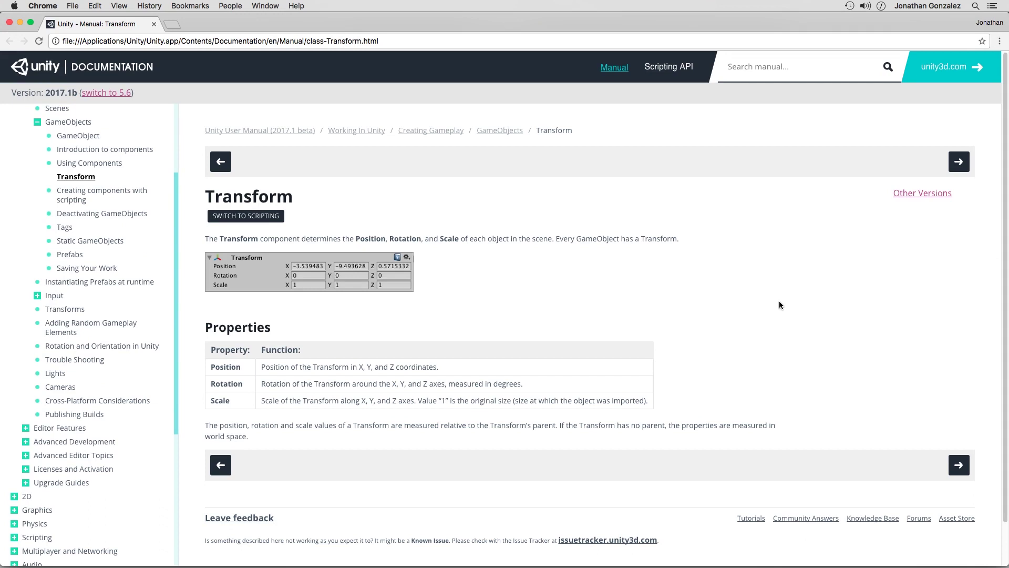
left_click(9, 23)
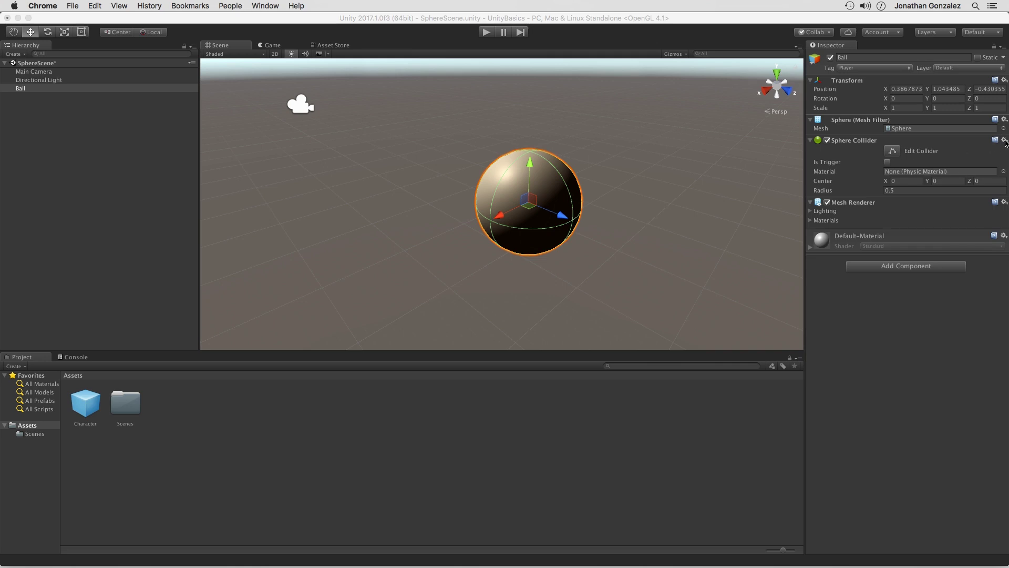
Step: Move the Ball's Sphere Collider component up above the Mesh Filter
left_click(1005, 140)
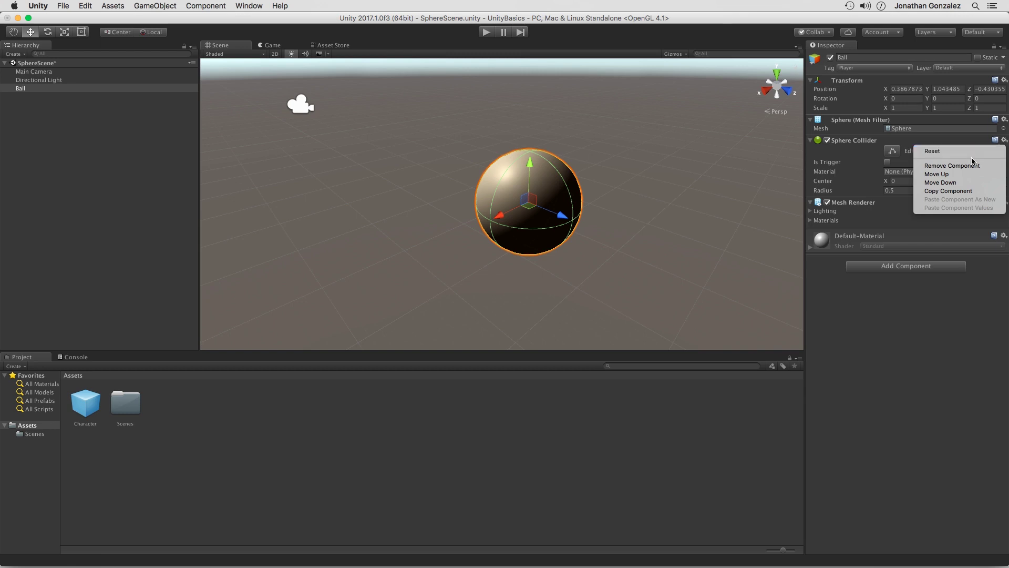
left_click(934, 175)
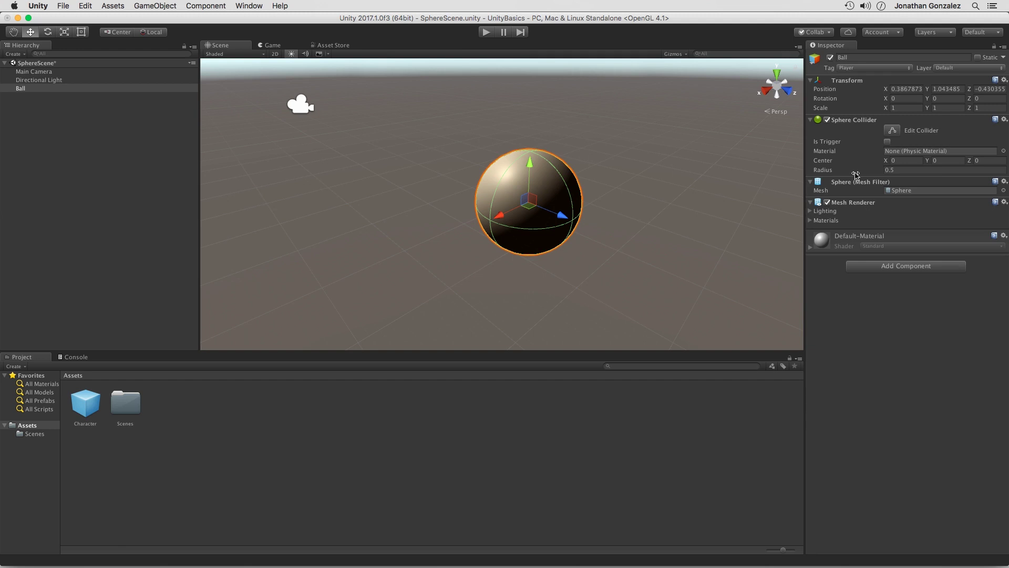
Step: Copy the Ball's Sphere Collider component and paste it as a new component on the Directional Light
left_click(1005, 120)
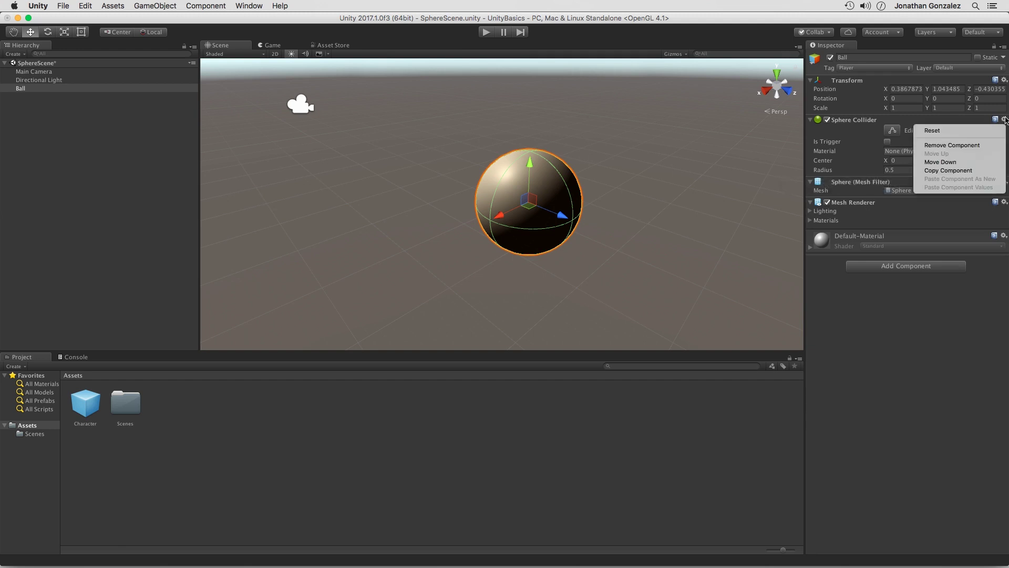
left_click(963, 171)
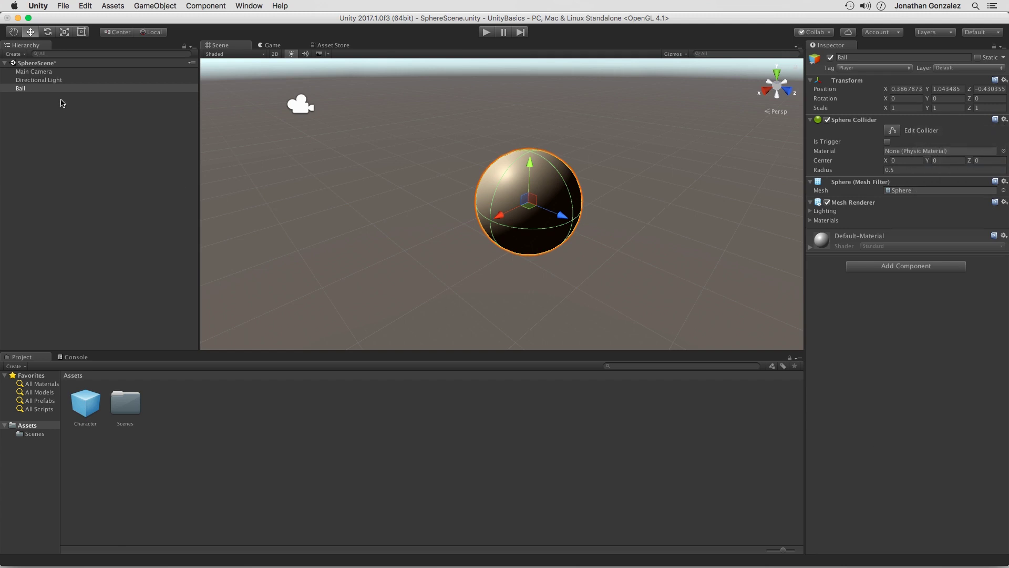
left_click(45, 79)
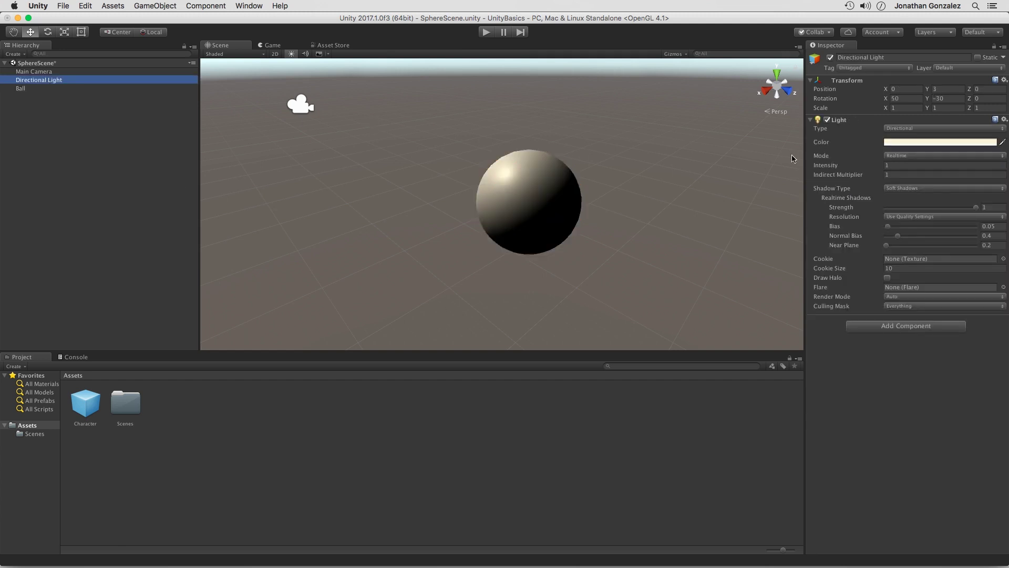
left_click(1004, 120)
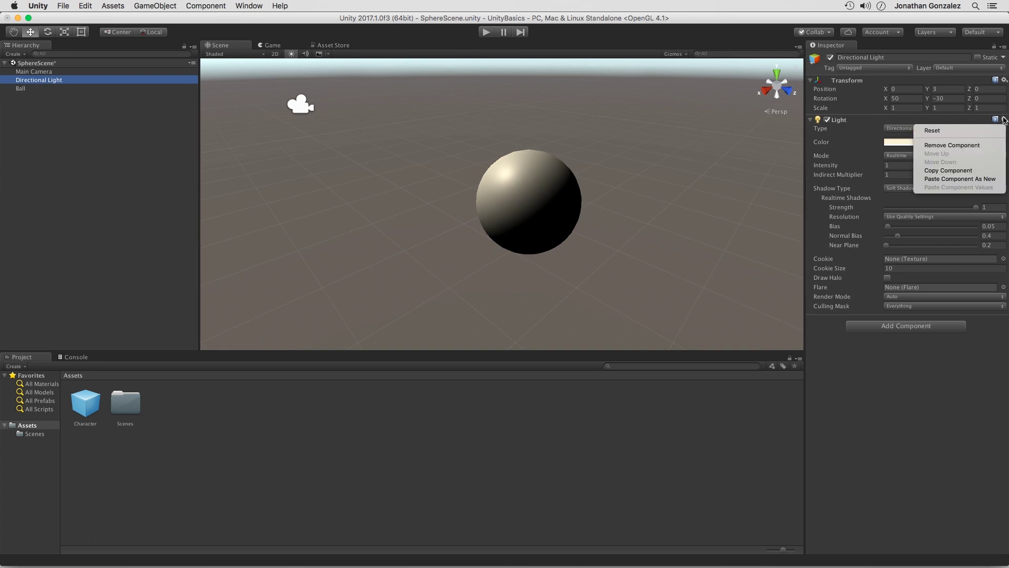
left_click(965, 180)
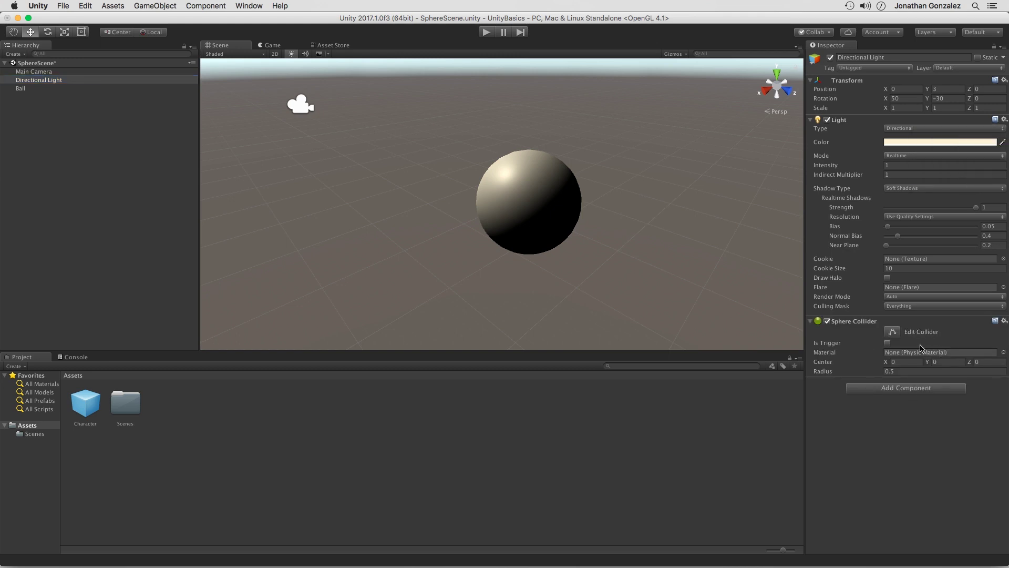
Step: Remove the Sphere Collider component from the Directional Light
left_click(1004, 320)
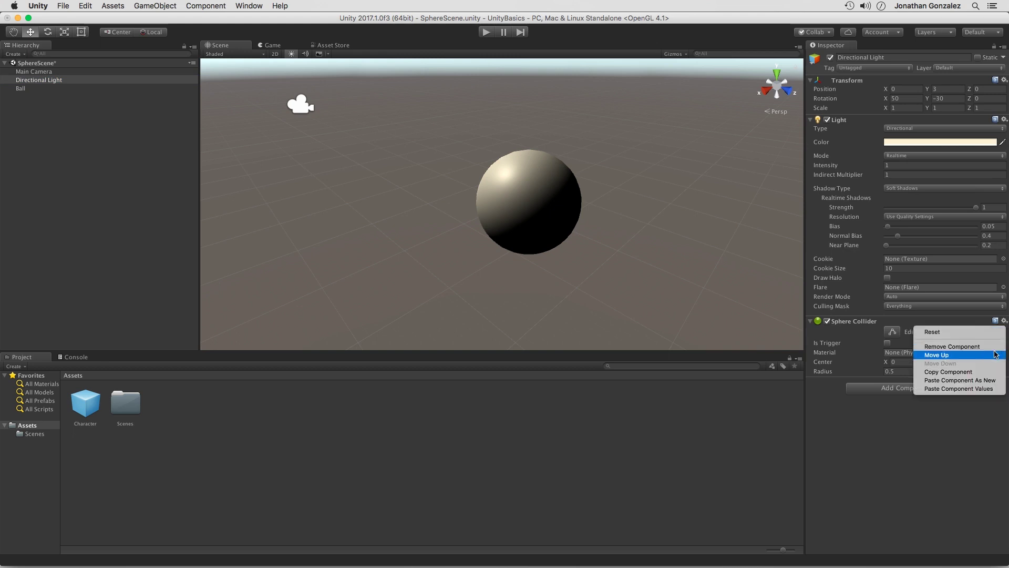
left_click(954, 346)
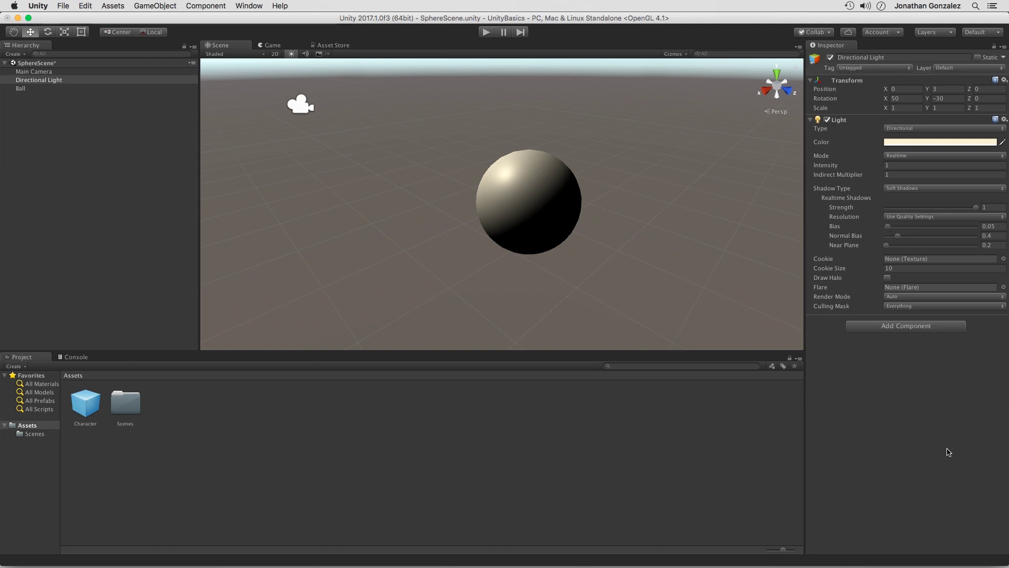